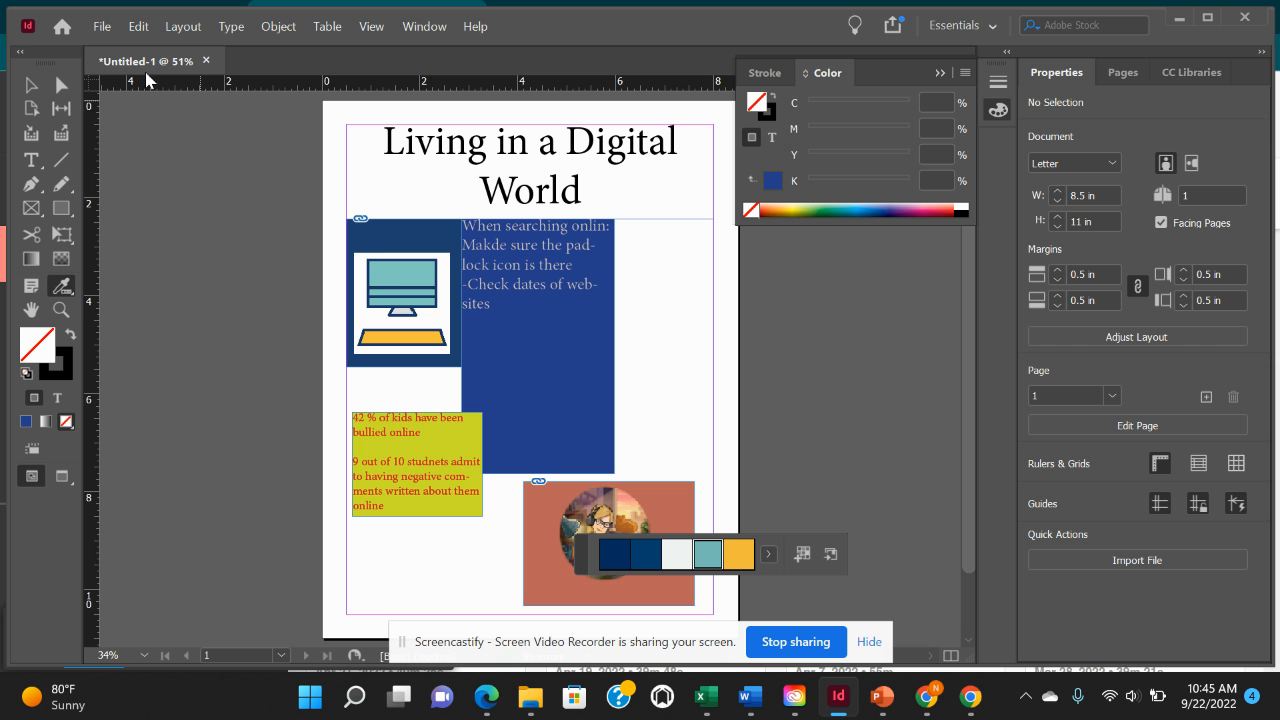
Create a new one-page portrait document from the default 51p0 x 66p0 preset with 3p0 margins.
{"action": "left_click", "coordinate": [102, 28]}
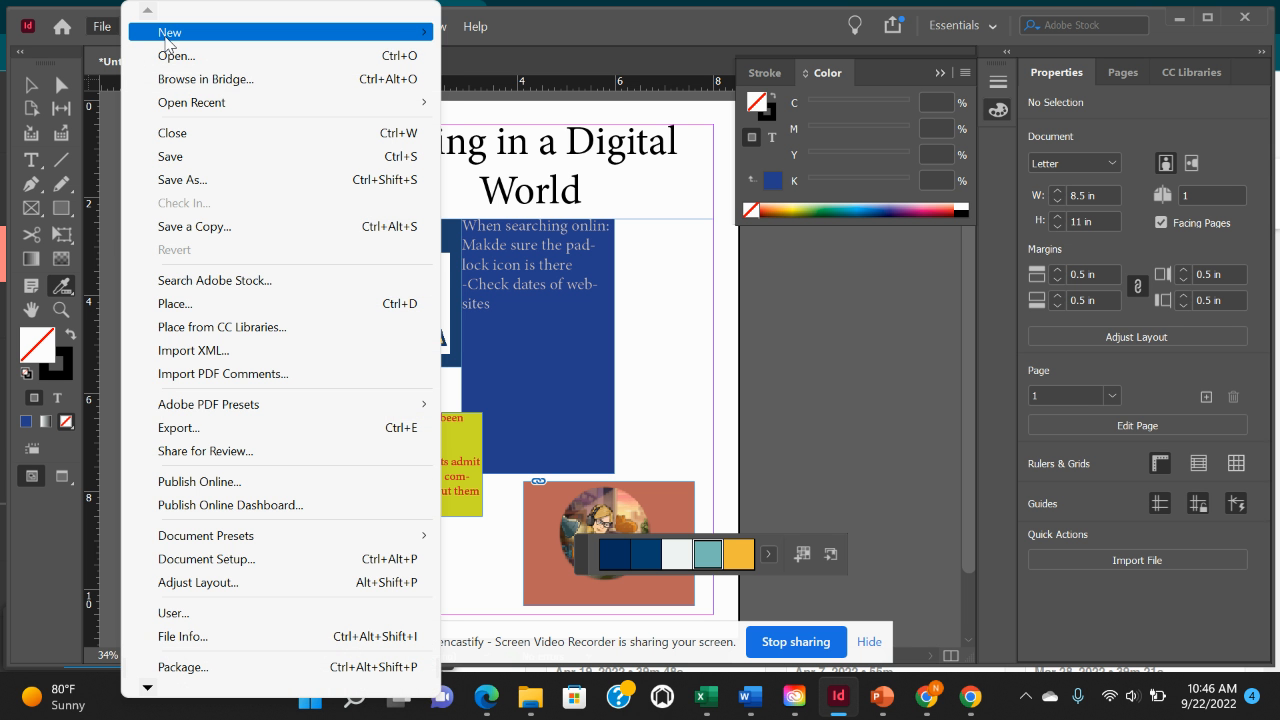
{"action": "mouse_move", "coordinate": [168, 40]}
{"action": "left_click", "coordinate": [515, 28]}
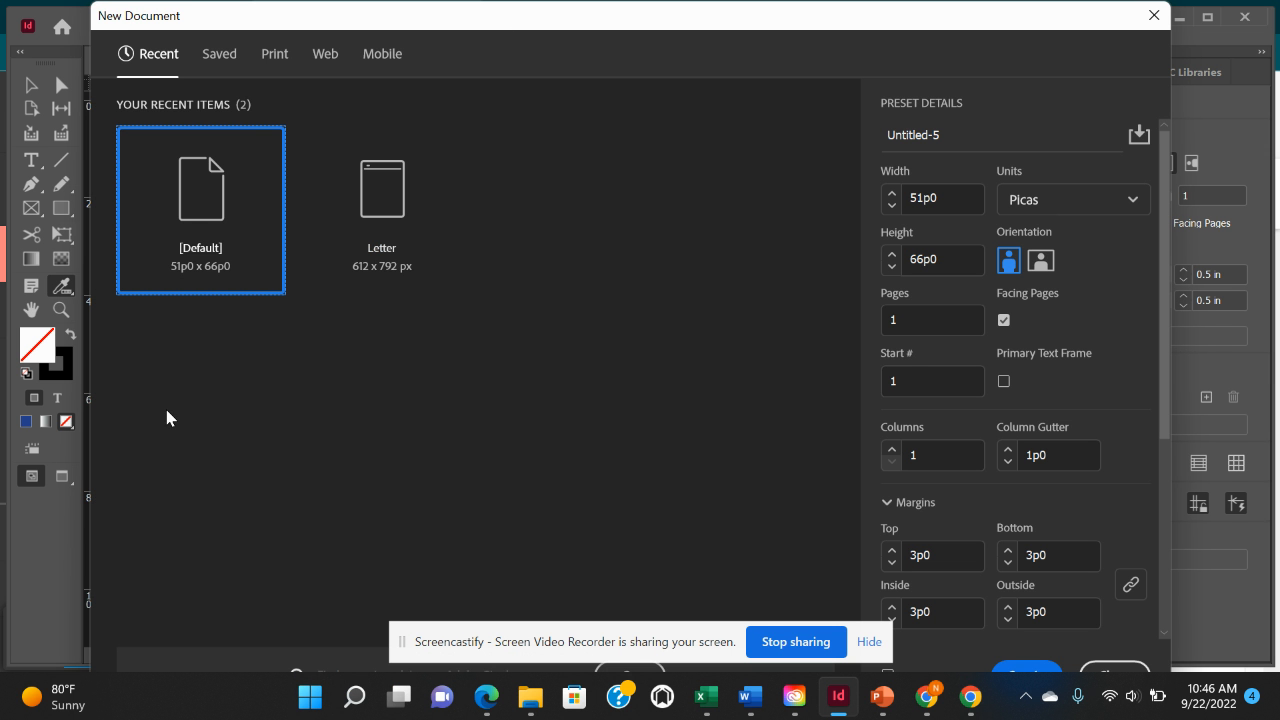
{"action": "left_click", "coordinate": [1004, 671]}
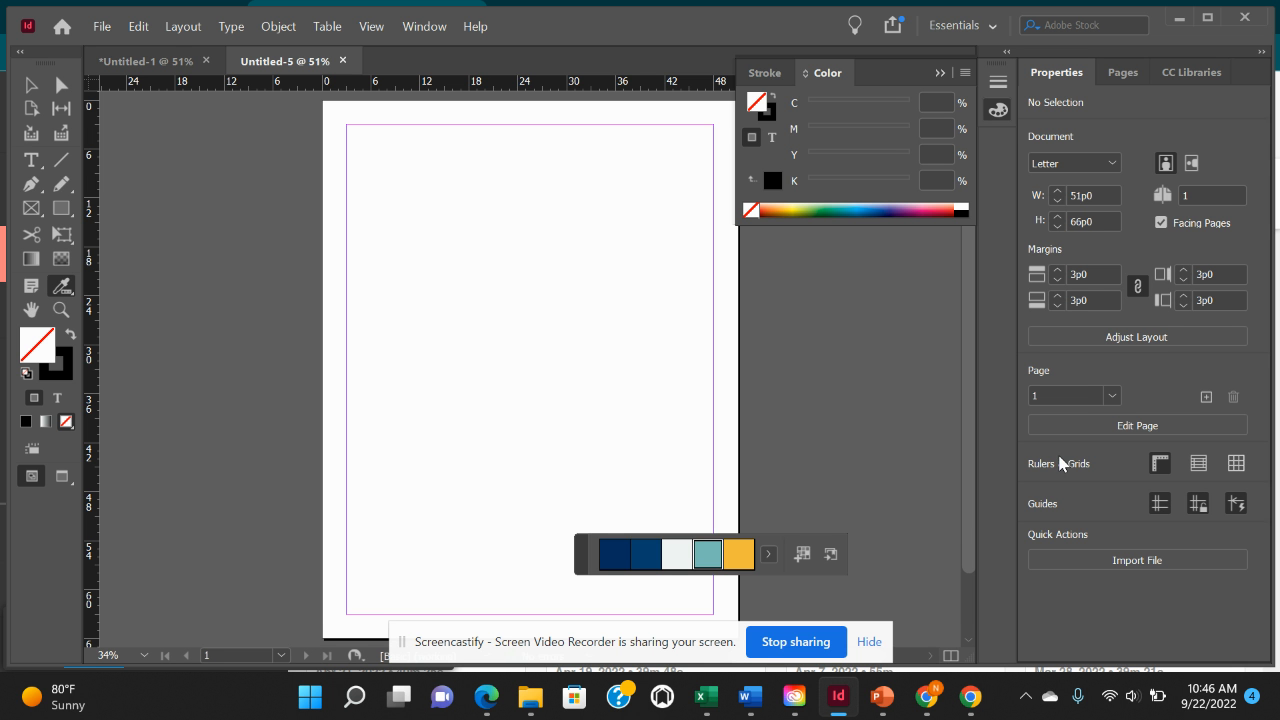
Draw a text frame between the side margins at the top of the page and enter the title "Digital World".
{"action": "left_click", "coordinate": [33, 162]}
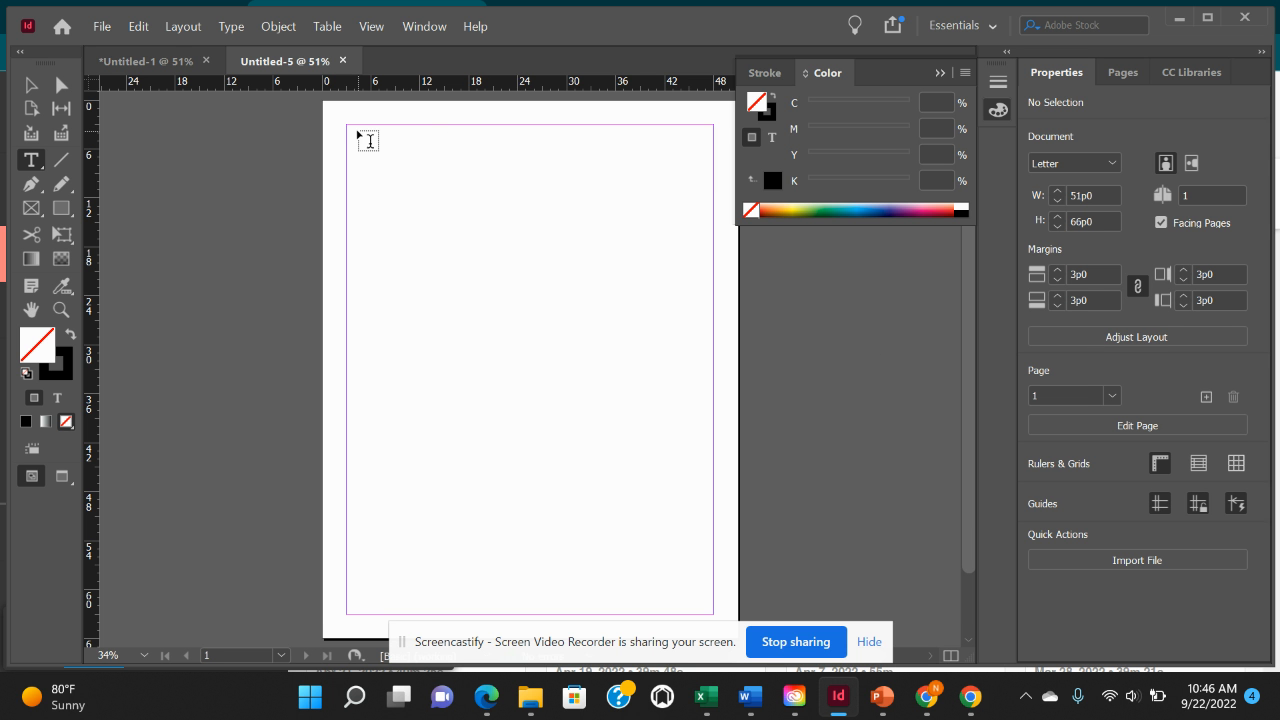
{"action": "left_click_drag", "start_coordinate": [349, 127], "coordinate": [711, 208]}
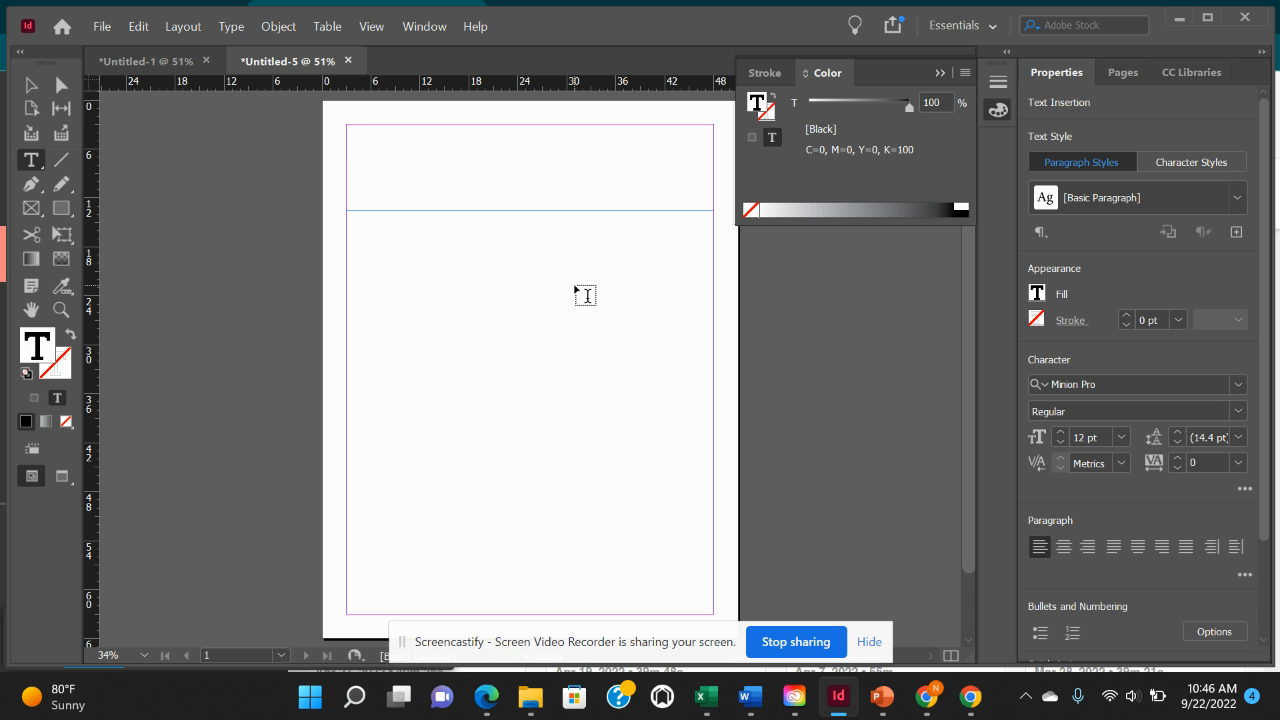
{"action": "type", "text": "Digital World"}
Set the title to 72 pt and indent it with leading spaces toward the middle of its frame.
{"action": "triple_click", "coordinate": [341, 132]}
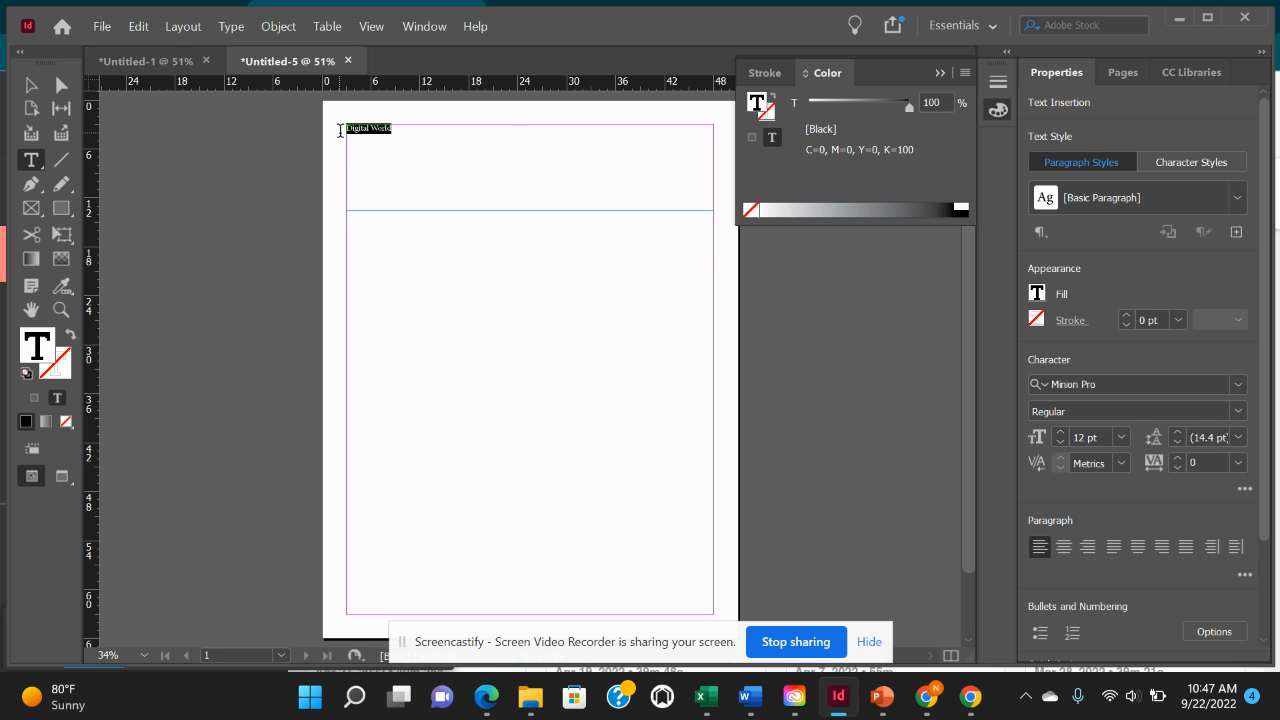
{"action": "left_click", "coordinate": [1121, 437]}
{"action": "left_click", "coordinate": [1101, 413]}
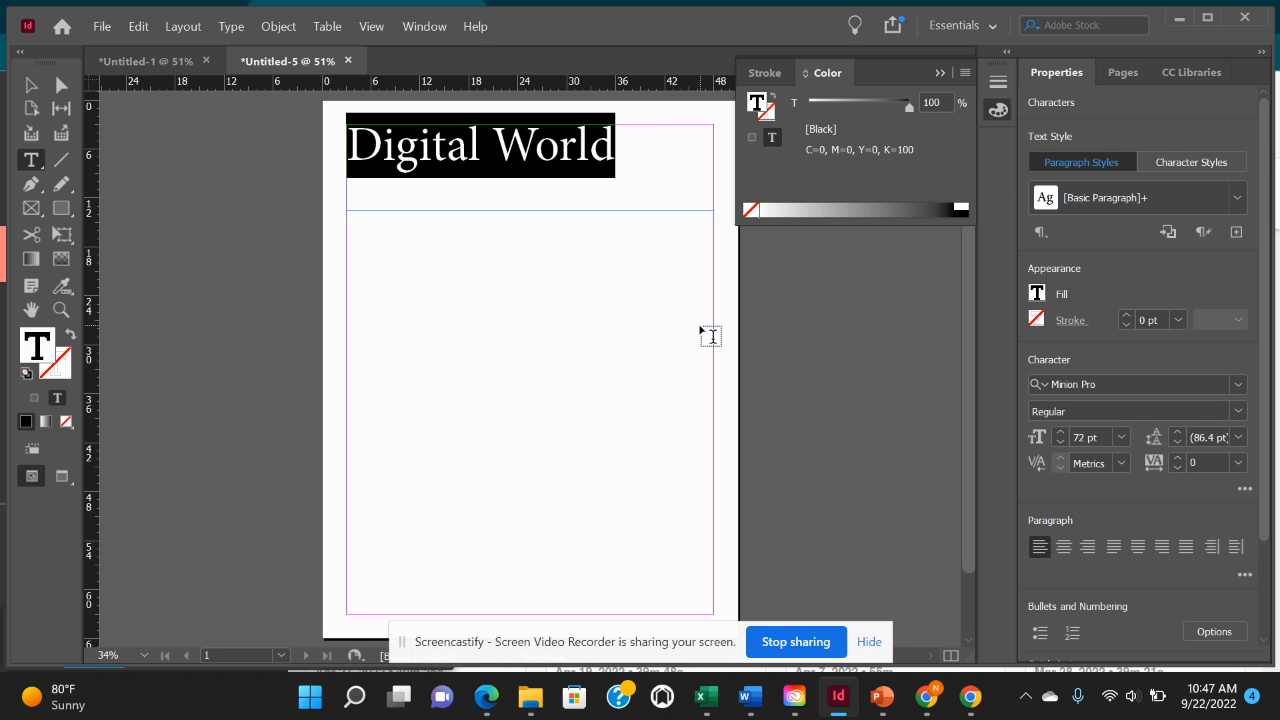
{"action": "left_click", "coordinate": [508, 163]}
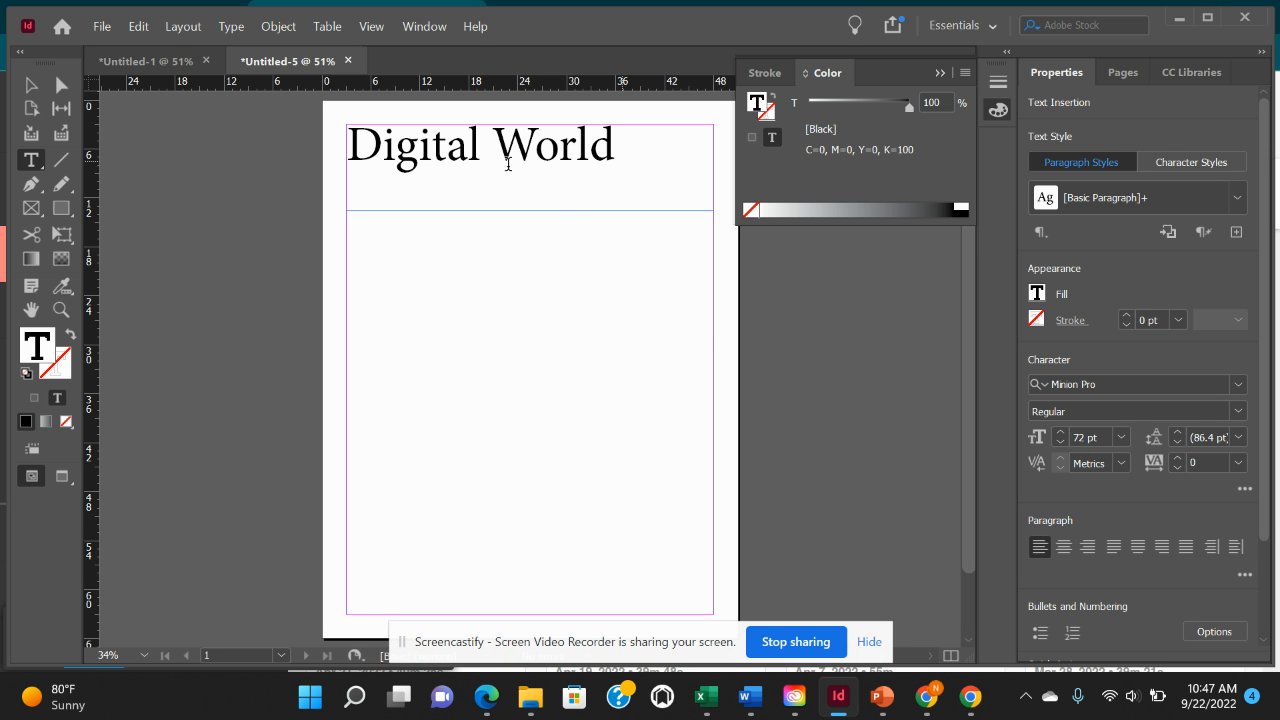
{"action": "left_click", "coordinate": [354, 143]}
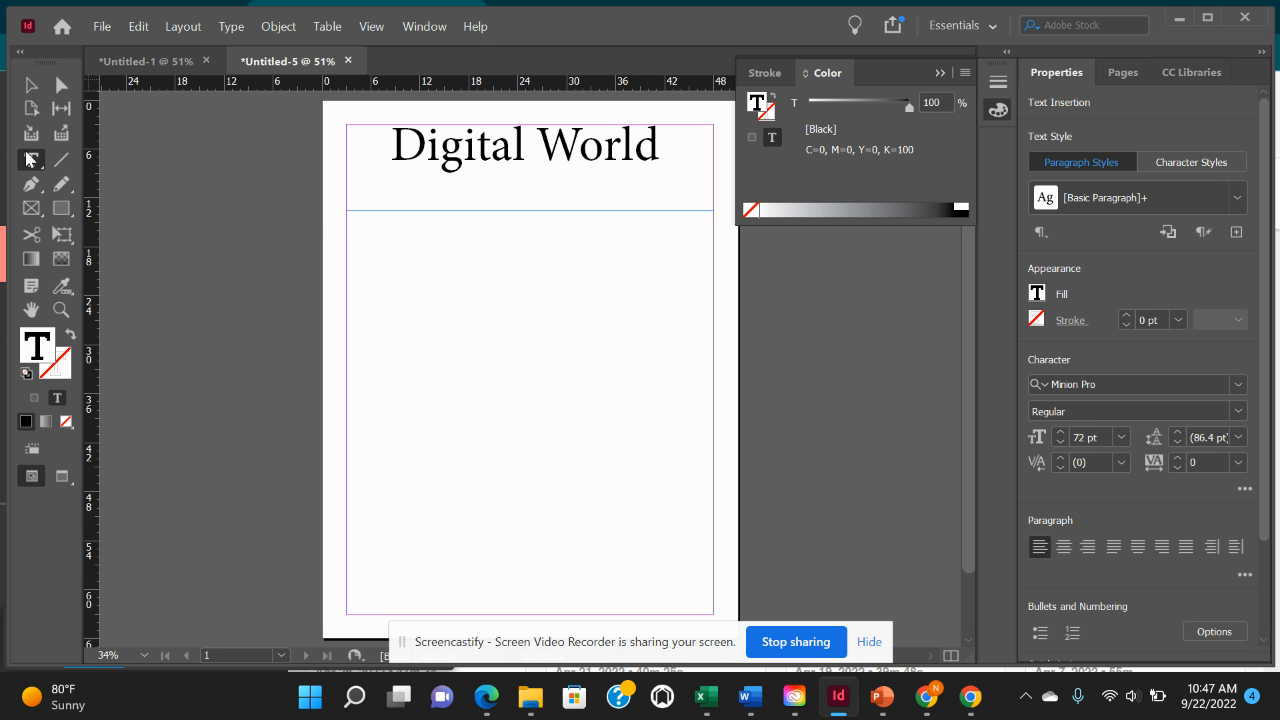
Draw three text frames below the title: about 19p1.5 x 24p3 at left, 13p6 x 19p10.5 at lower right, 13p6 x 10p10.5 at upper right.
{"action": "left_click", "coordinate": [349, 210]}
{"action": "mouse_move", "coordinate": [378, 226]}
{"action": "left_mouse_down"}
{"action": "mouse_move", "coordinate": [470, 268]}
{"action": "mouse_move", "coordinate": [483, 370]}
{"action": "mouse_move", "coordinate": [531, 422]}
{"action": "mouse_move", "coordinate": [663, 428]}
{"action": "mouse_move", "coordinate": [716, 546]}
{"action": "mouse_move", "coordinate": [704, 583]}
{"action": "left_mouse_up"}
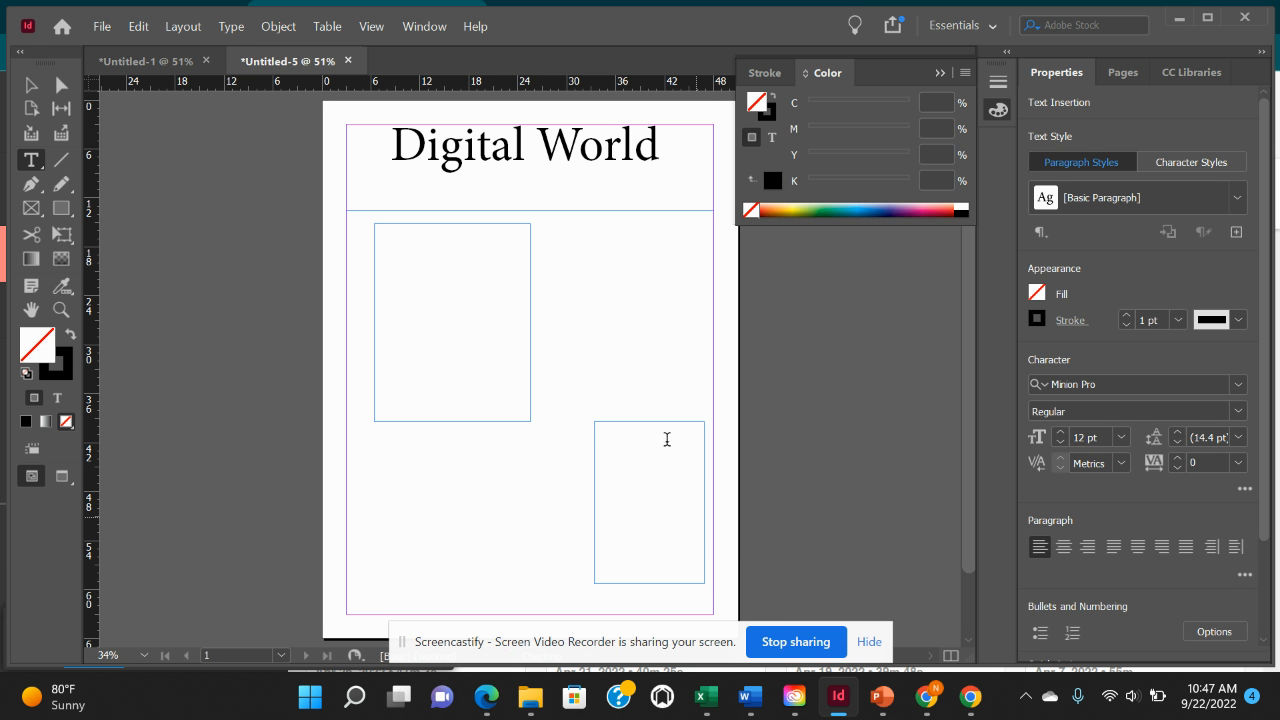
{"action": "left_click_drag", "start_coordinate": [600, 272], "coordinate": [710, 360]}
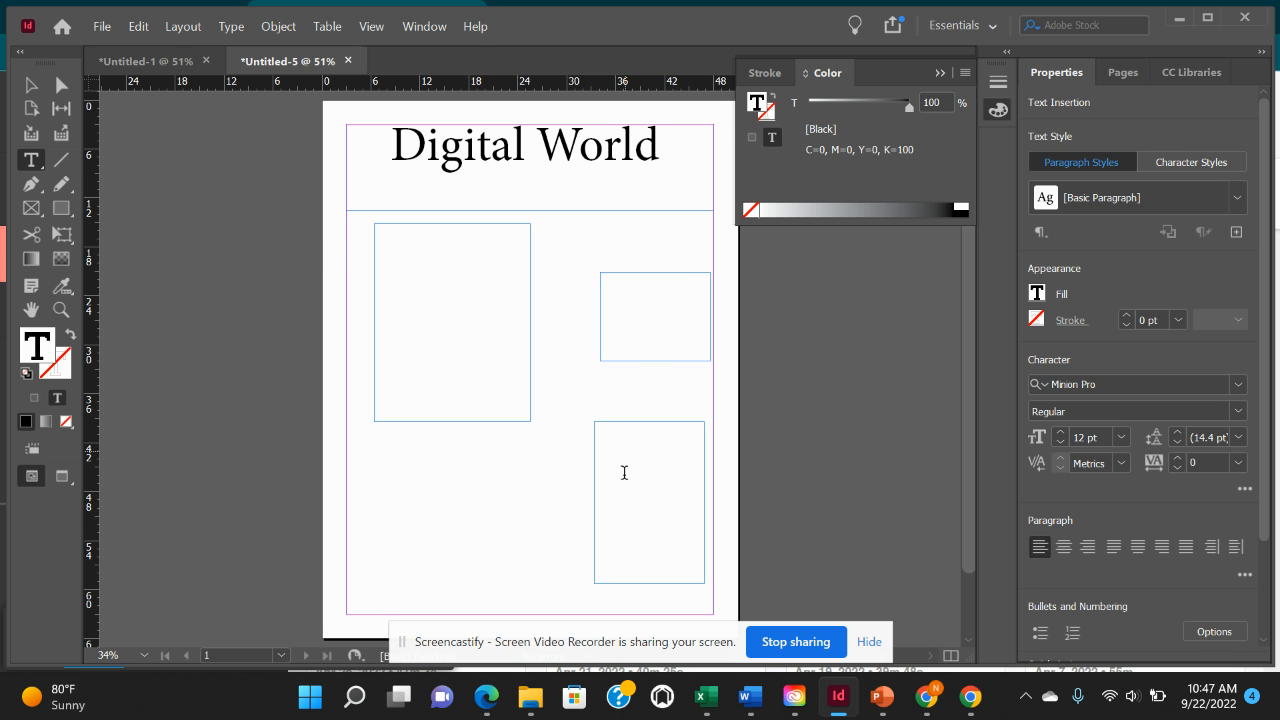
Extend the upper-right text frame up to the title frame and slightly past the right margin, to about 14p4.5 x 19p6.
{"action": "left_click", "coordinate": [31, 85]}
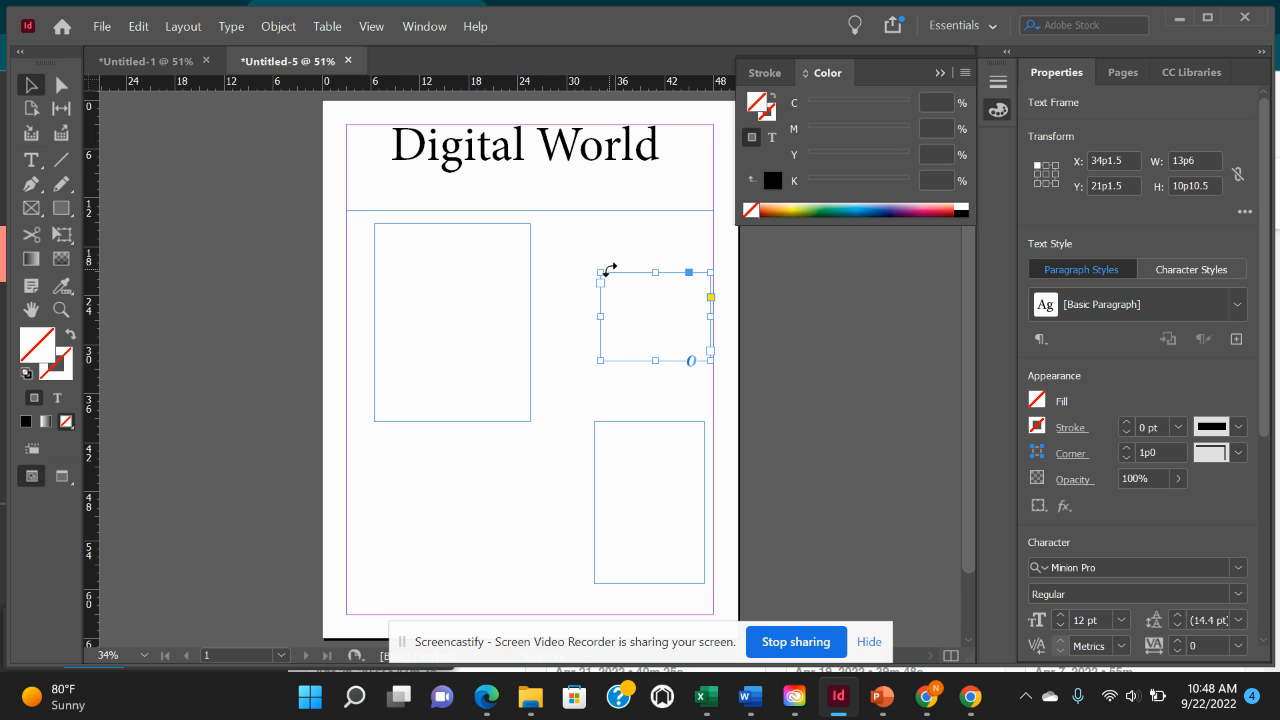
{"action": "left_click_drag", "start_coordinate": [655, 271], "coordinate": [655, 210]}
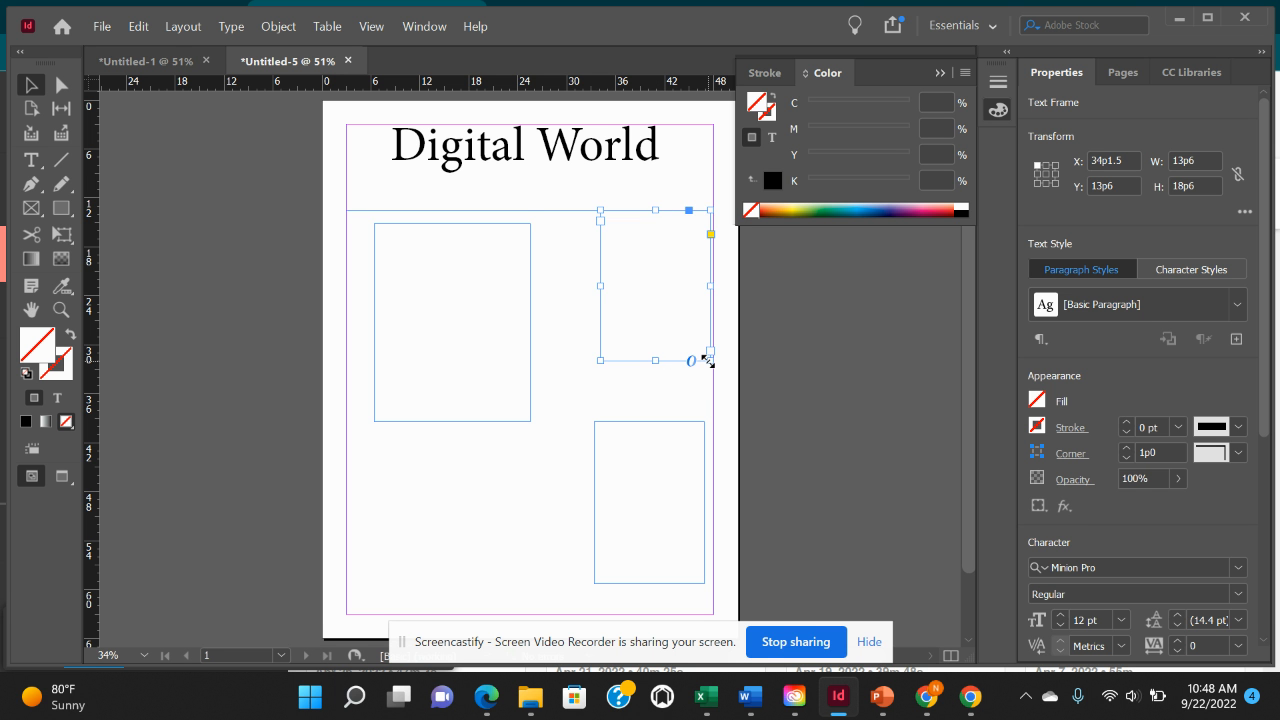
{"action": "left_click_drag", "start_coordinate": [707, 361], "coordinate": [717, 369]}
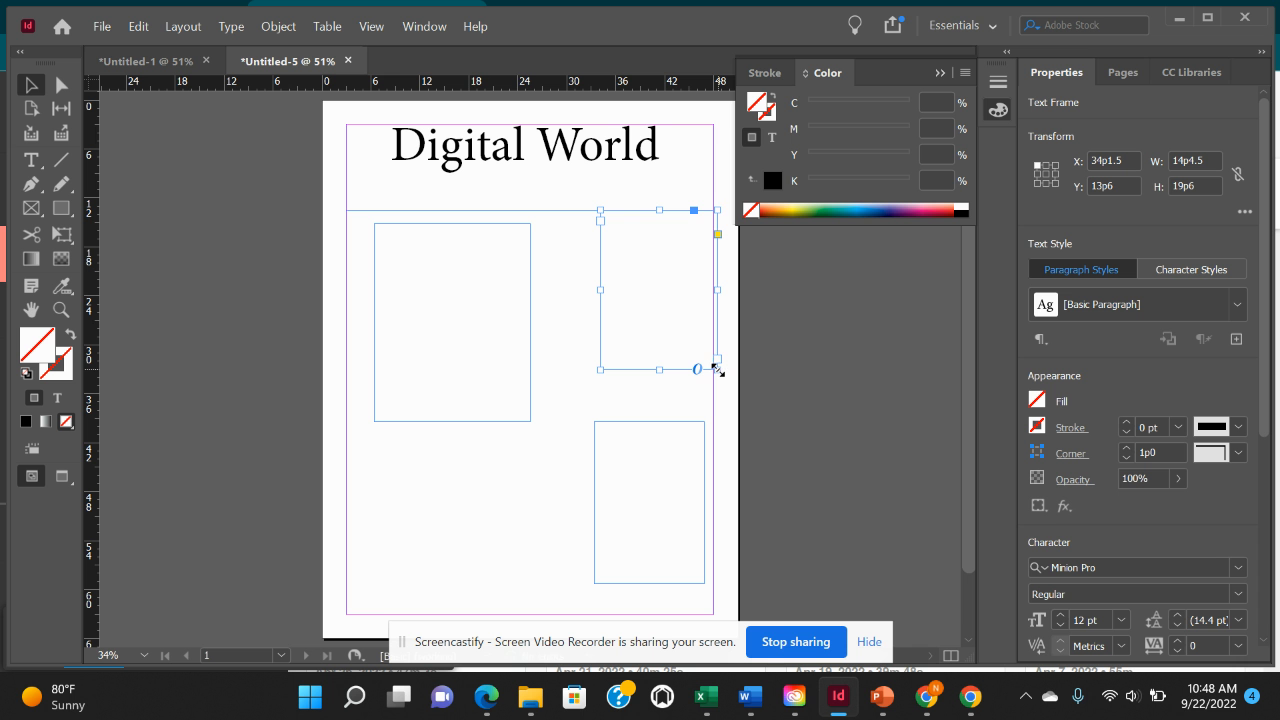
Enlarge the left text frame to about 22p0 x 25p10.5 and the lower-right one to about 15p1.5 x 23p7.5, reaching the bottom margin.
{"action": "left_click", "coordinate": [466, 324]}
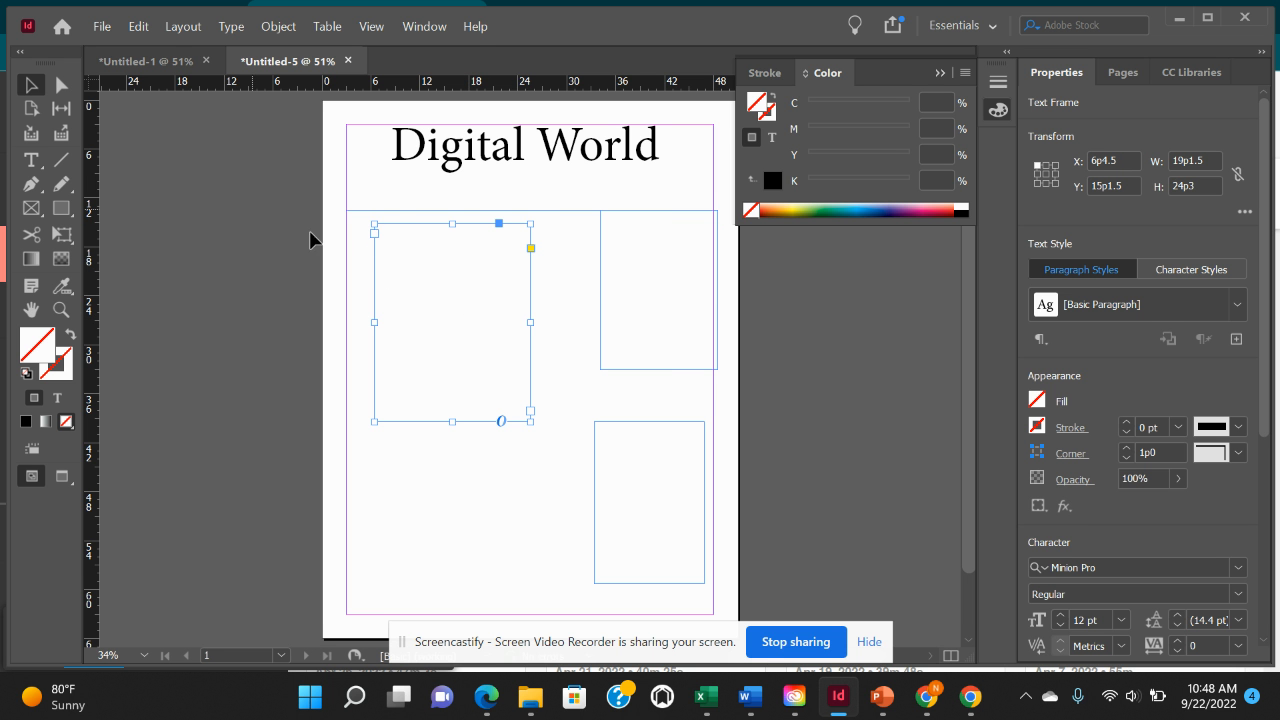
{"action": "left_click_drag", "start_coordinate": [374, 223], "coordinate": [350, 211]}
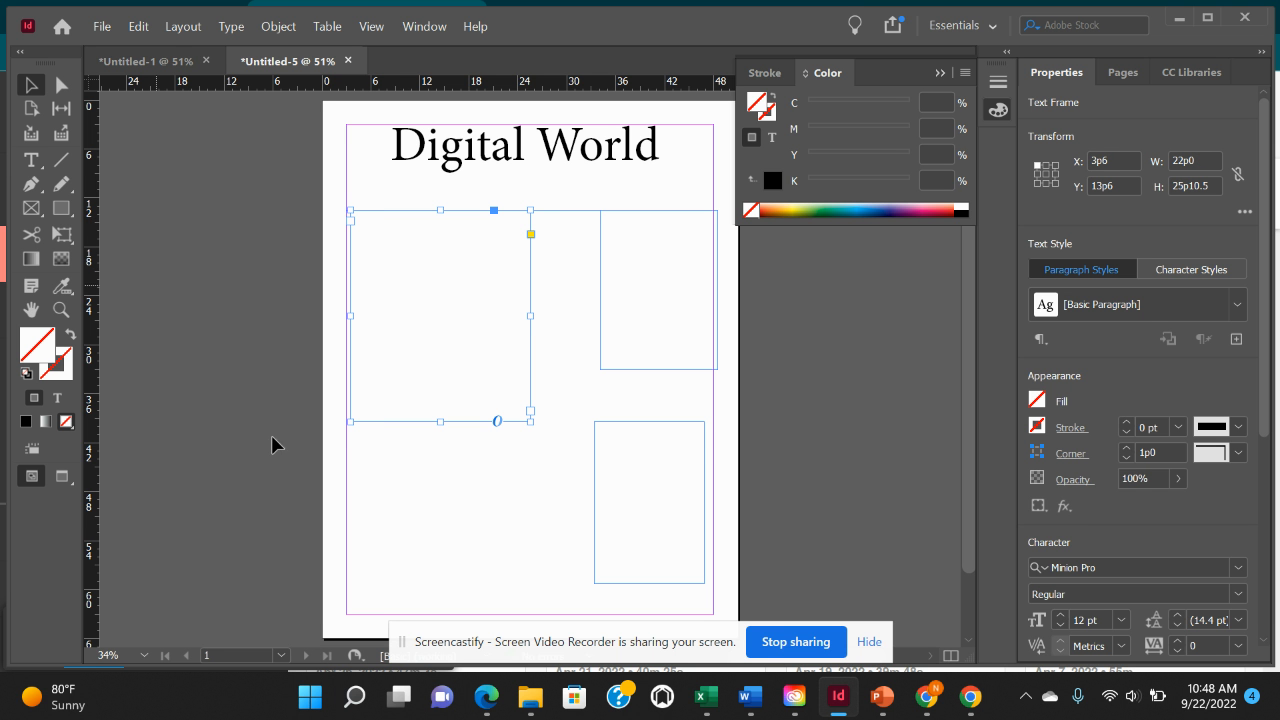
{"action": "left_click", "coordinate": [621, 530]}
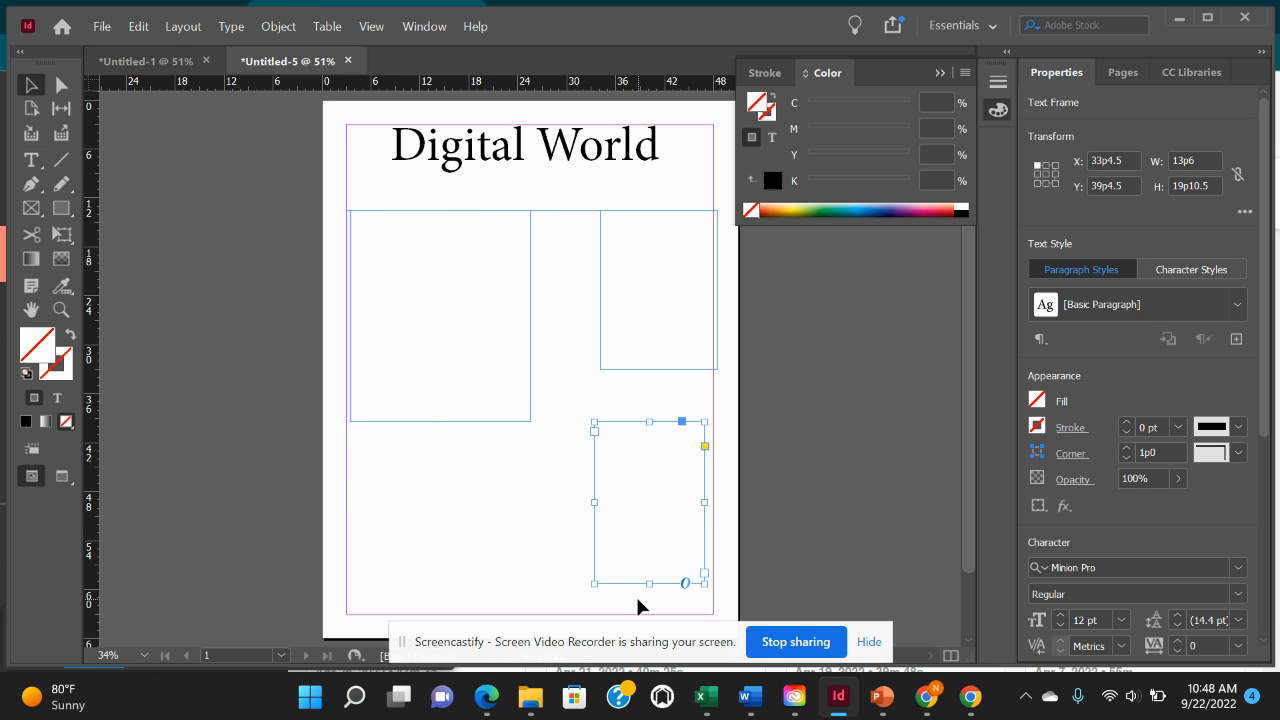
{"action": "left_click_drag", "start_coordinate": [649, 583], "coordinate": [648, 612]}
{"action": "left_click_drag", "start_coordinate": [705, 519], "coordinate": [716, 518]}
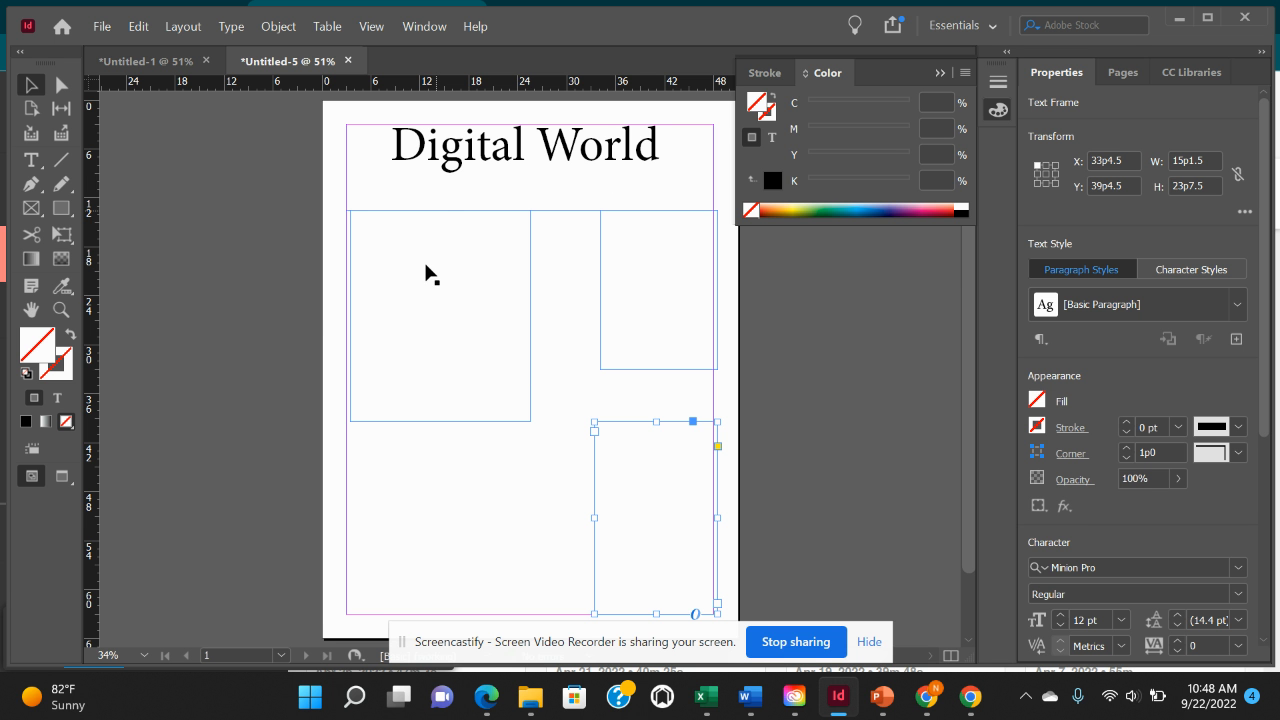
Enter a short line of random filler text in the large left text frame.
{"action": "left_click", "coordinate": [33, 162]}
{"action": "left_click", "coordinate": [388, 231]}
{"action": "type", "text": "jllsk@l;kjllkj"}
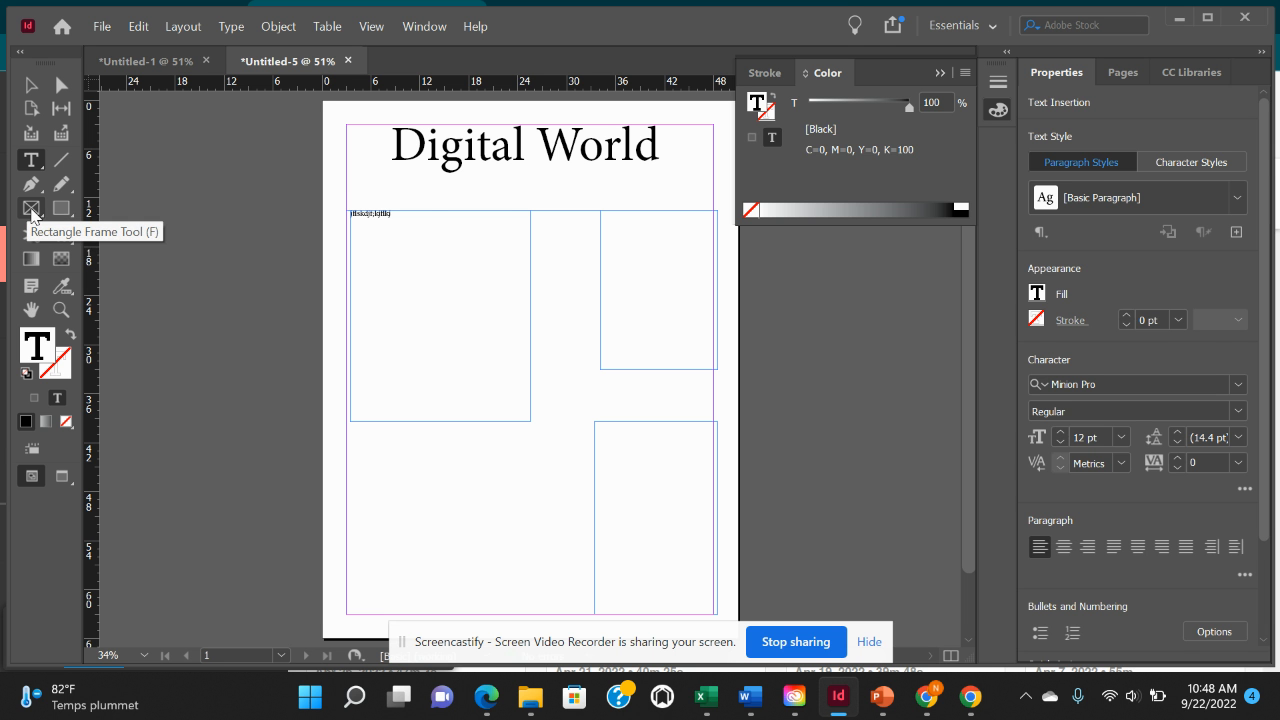
Draw two rectangle picture frames: about 22p0 x 18p7.5 below the left text frame and about 8p7.5 x 9p1.5 between the text columns.
{"action": "left_click", "coordinate": [31, 210]}
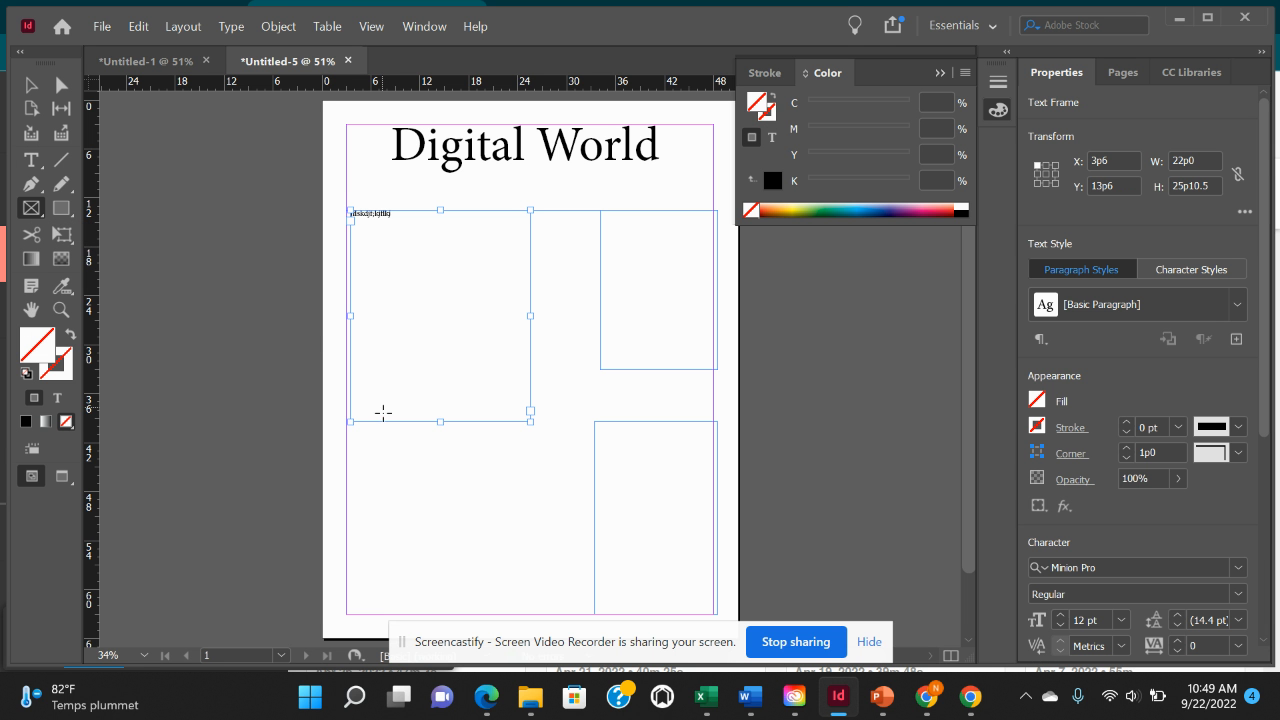
{"action": "left_click_drag", "start_coordinate": [350, 425], "coordinate": [530, 578]}
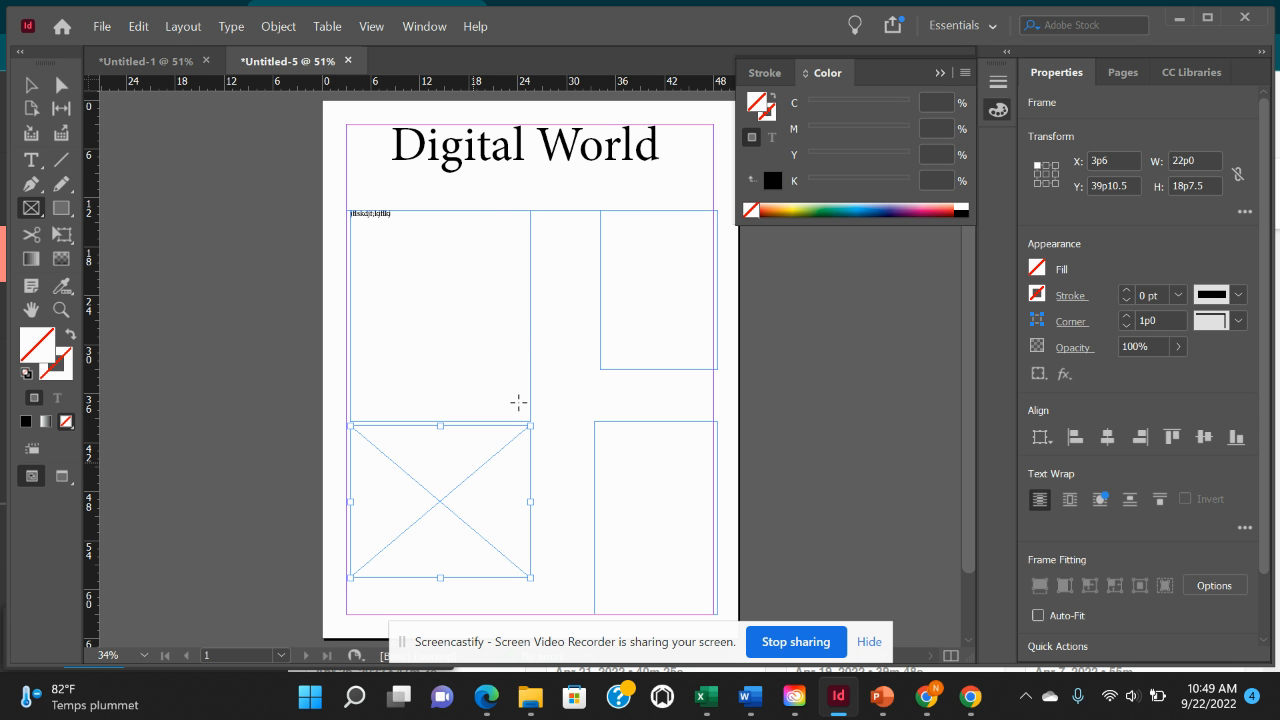
{"action": "left_click_drag", "start_coordinate": [534, 345], "coordinate": [601, 418]}
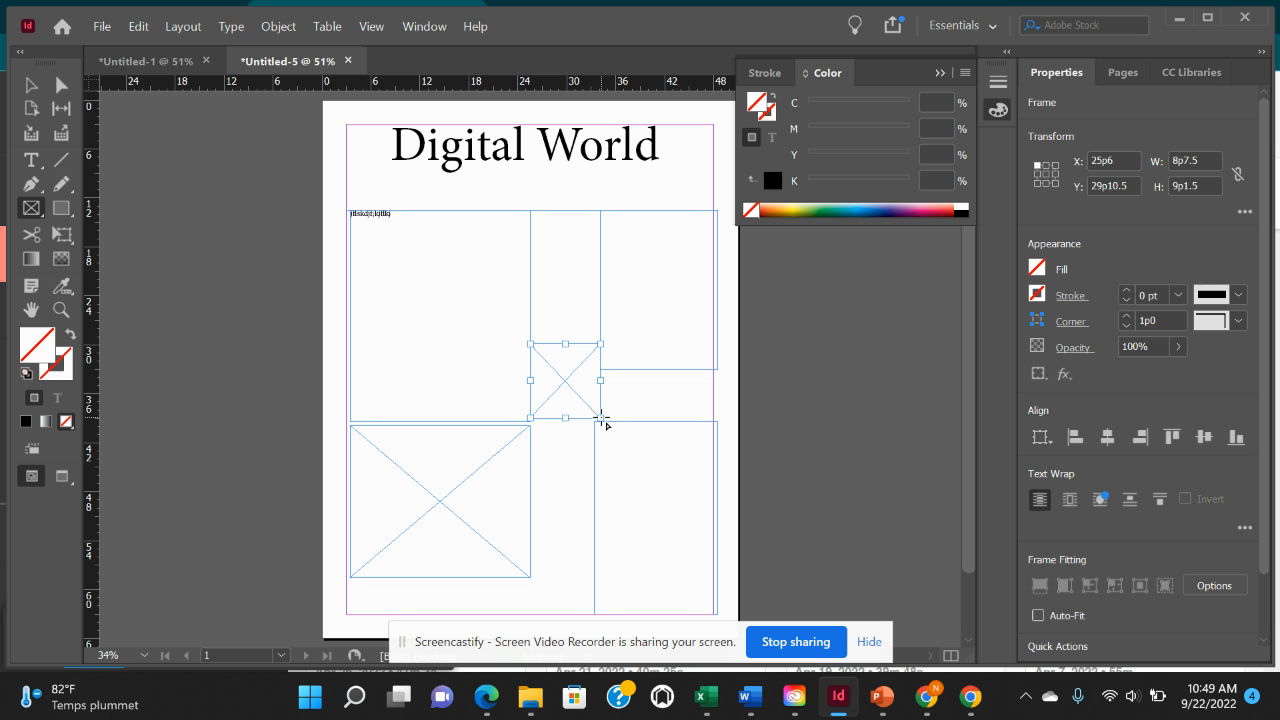
{"action": "left_click", "coordinate": [395, 460]}
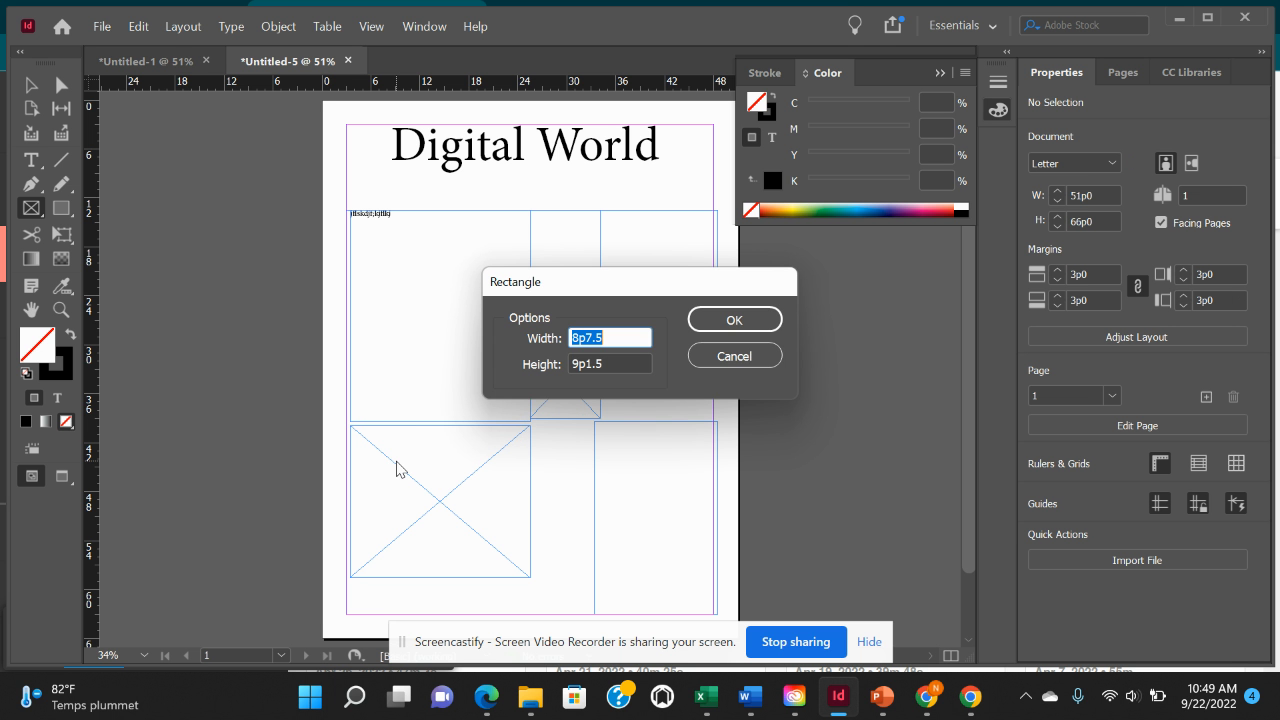
{"action": "left_click", "coordinate": [724, 352]}
{"action": "left_click", "coordinate": [216, 378]}
{"action": "left_click", "coordinate": [728, 355]}
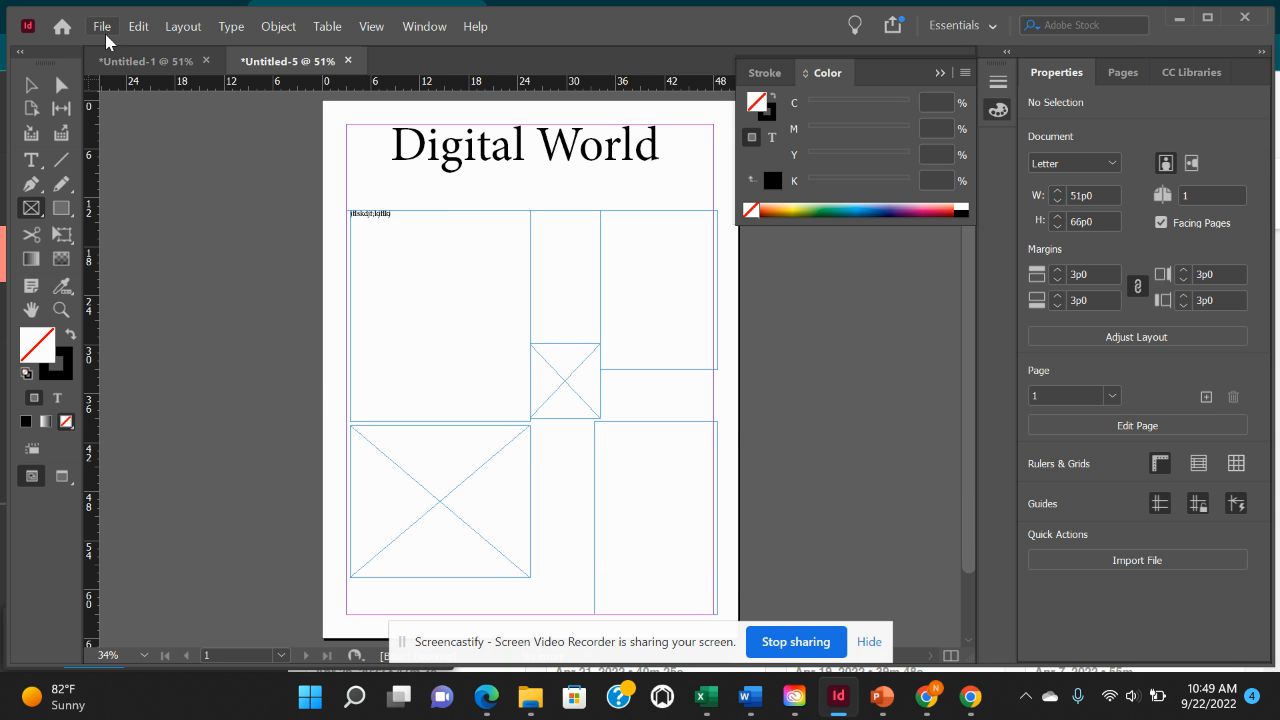
Place the computer image Picture2 from the Pictures folder into the large lower-left picture frame.
{"action": "left_click", "coordinate": [34, 88]}
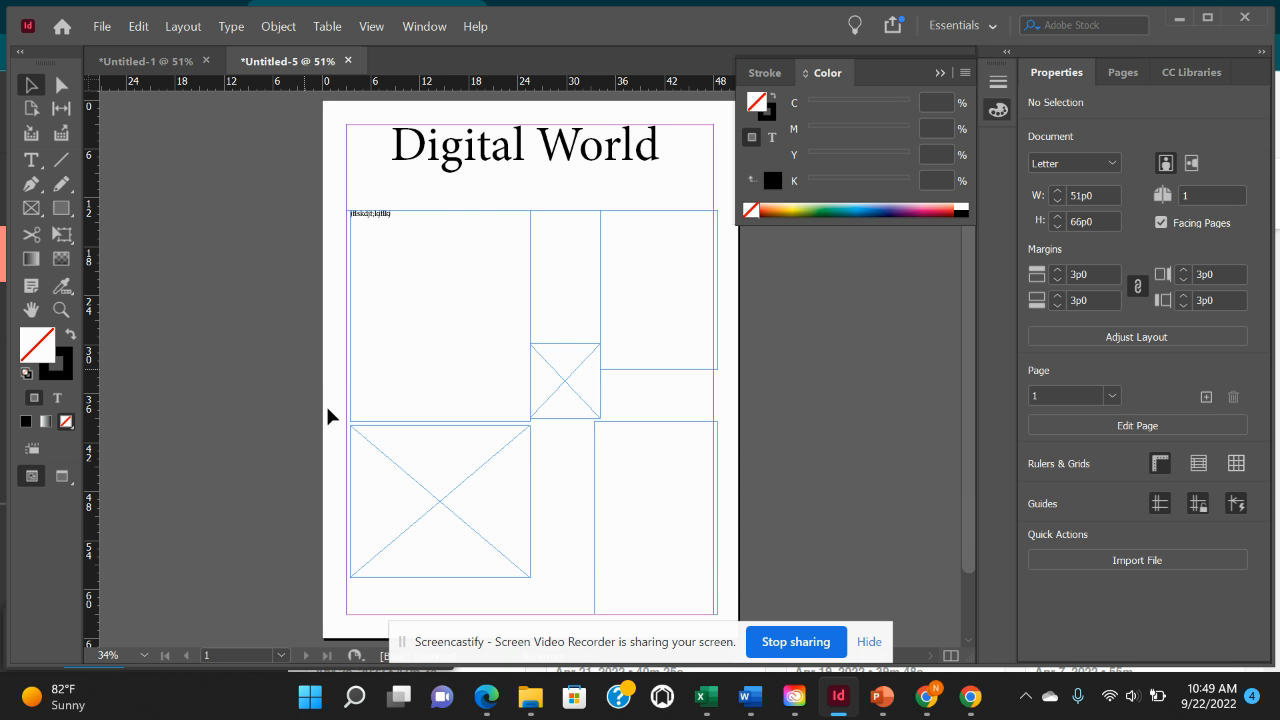
{"action": "left_click", "coordinate": [376, 476]}
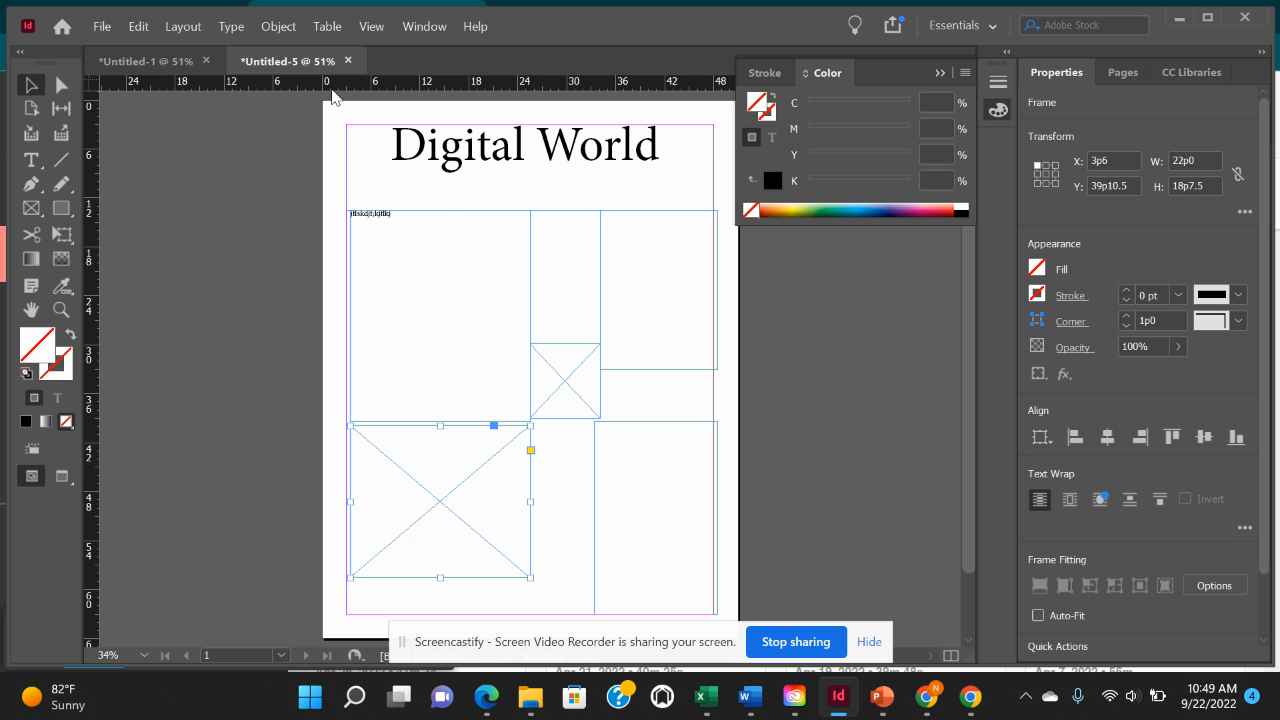
{"action": "left_click", "coordinate": [102, 27]}
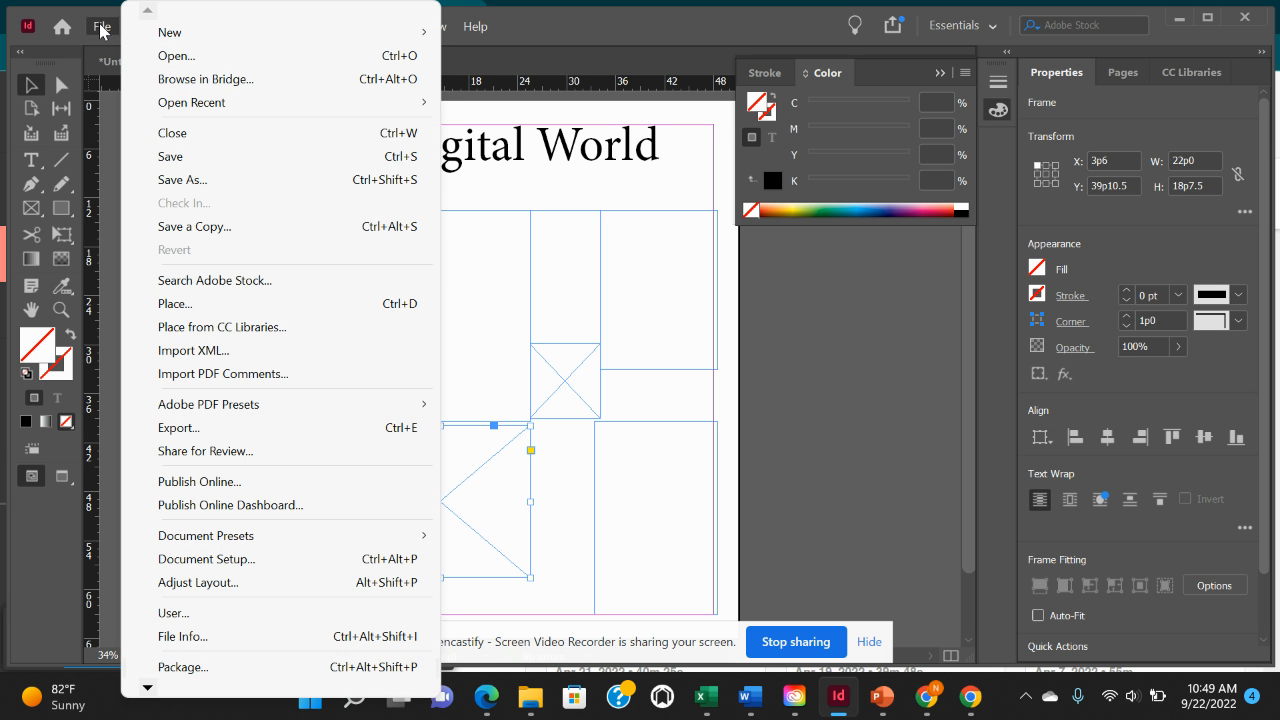
{"action": "left_click", "coordinate": [185, 303]}
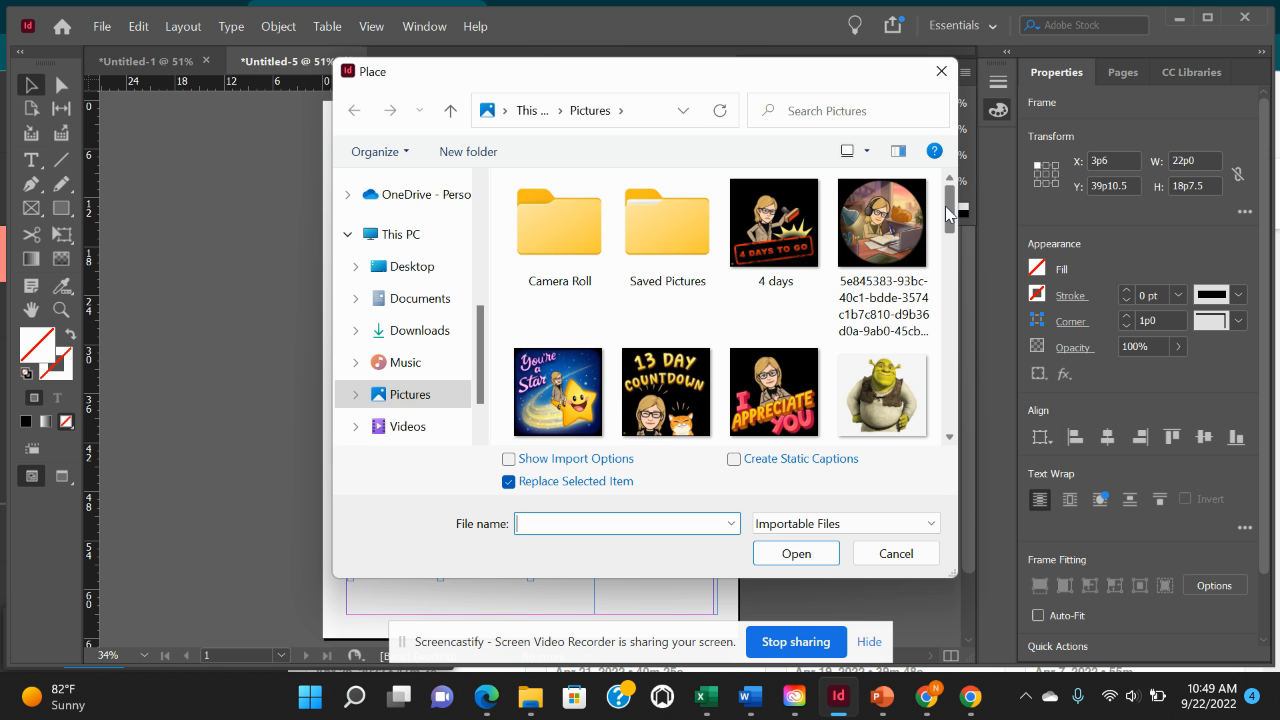
{"action": "left_click_drag", "start_coordinate": [952, 218], "coordinate": [952, 262]}
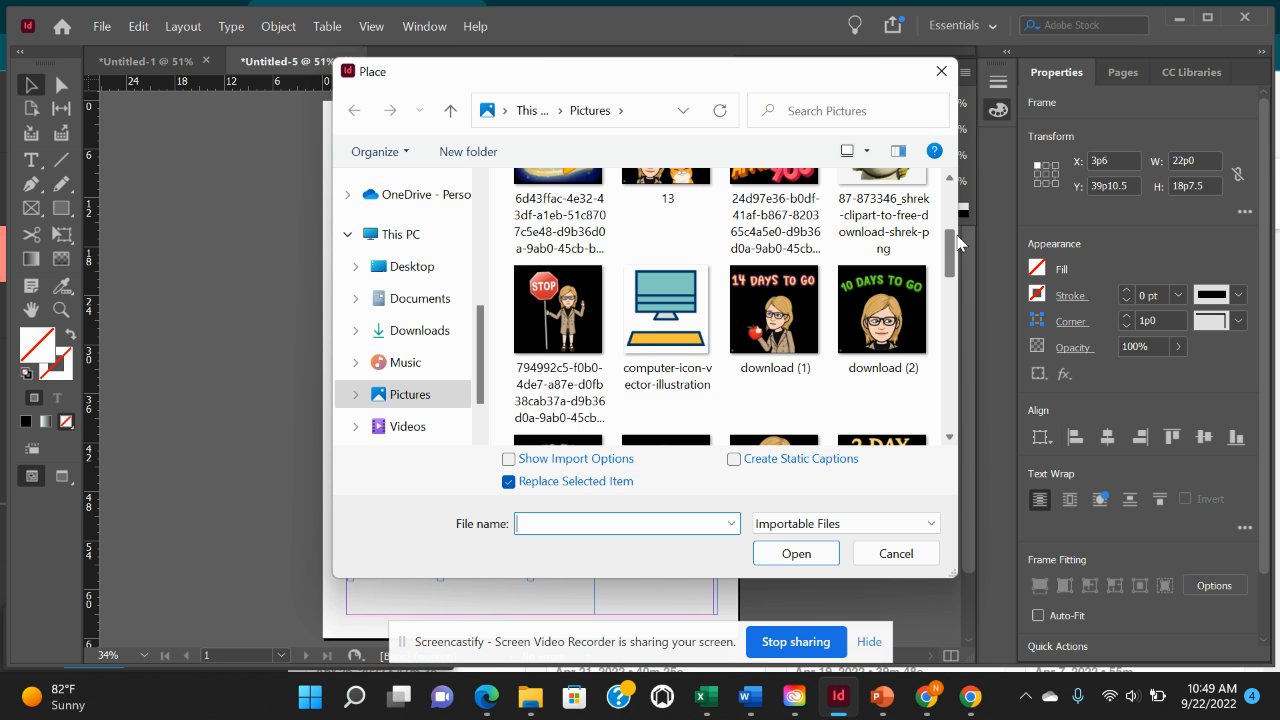
{"action": "left_click_drag", "start_coordinate": [952, 251], "coordinate": [961, 357]}
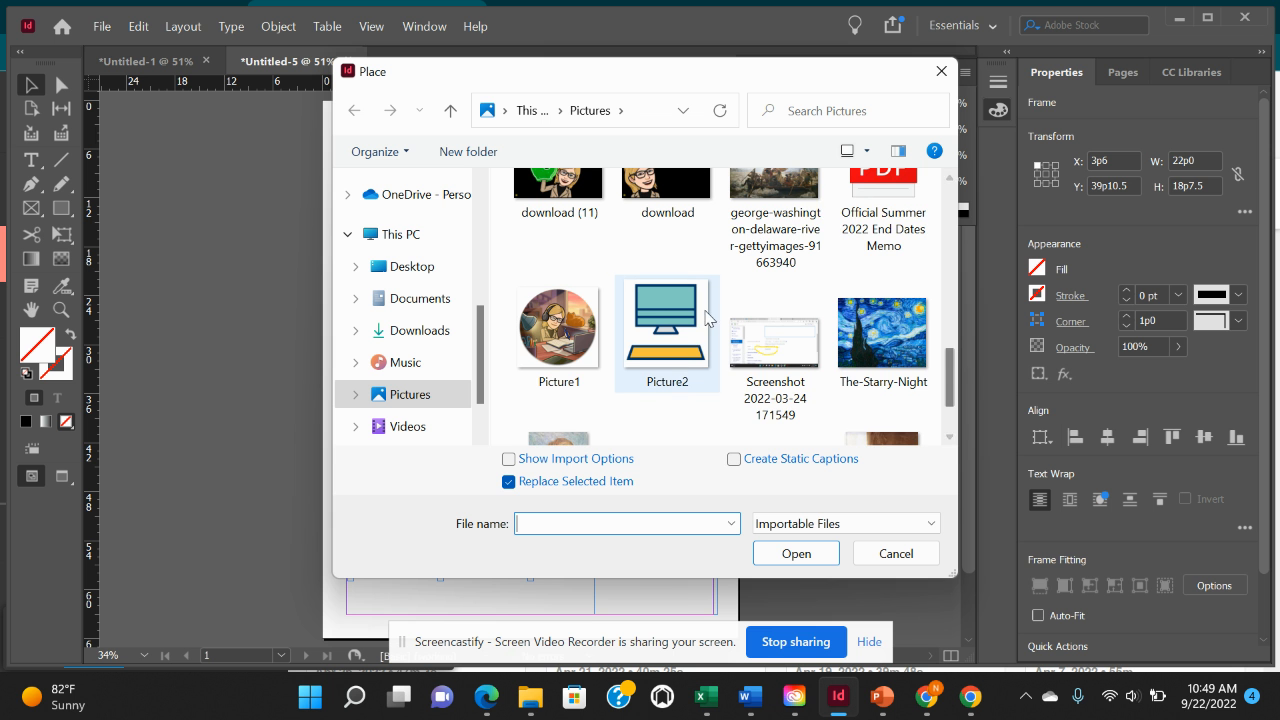
{"action": "double_click", "coordinate": [656, 325]}
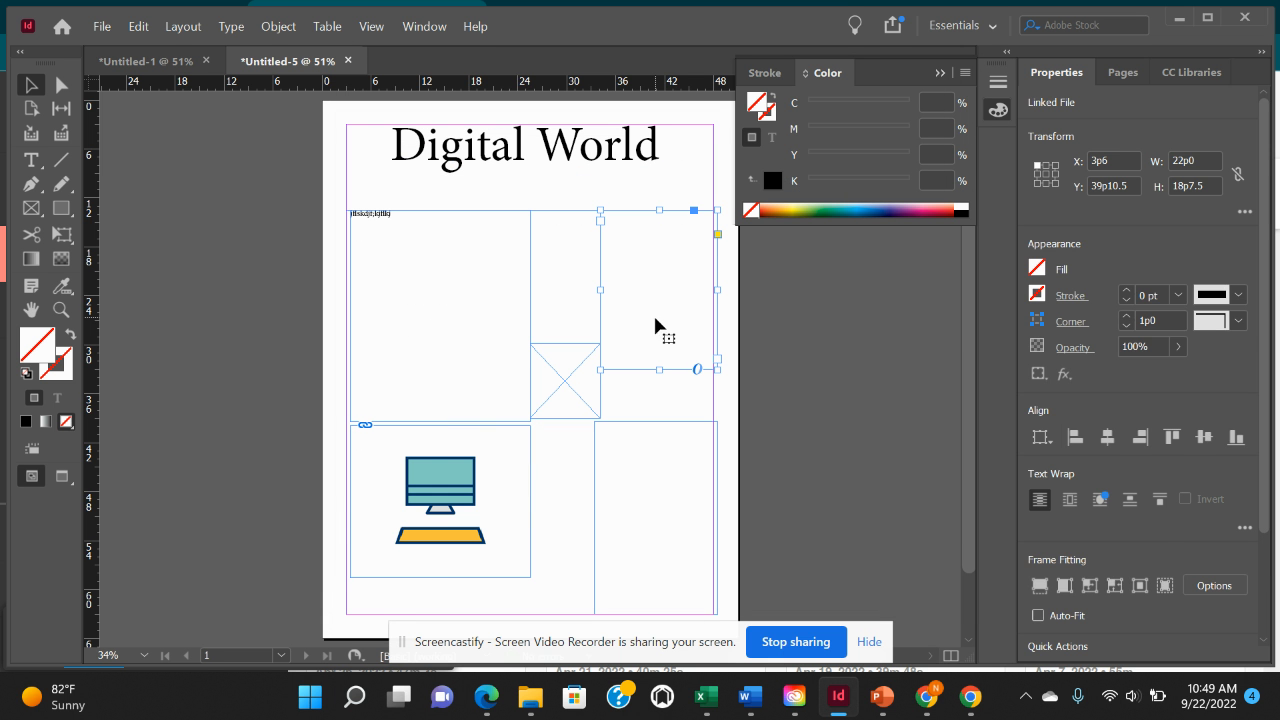
{"action": "left_click", "coordinate": [656, 320]}
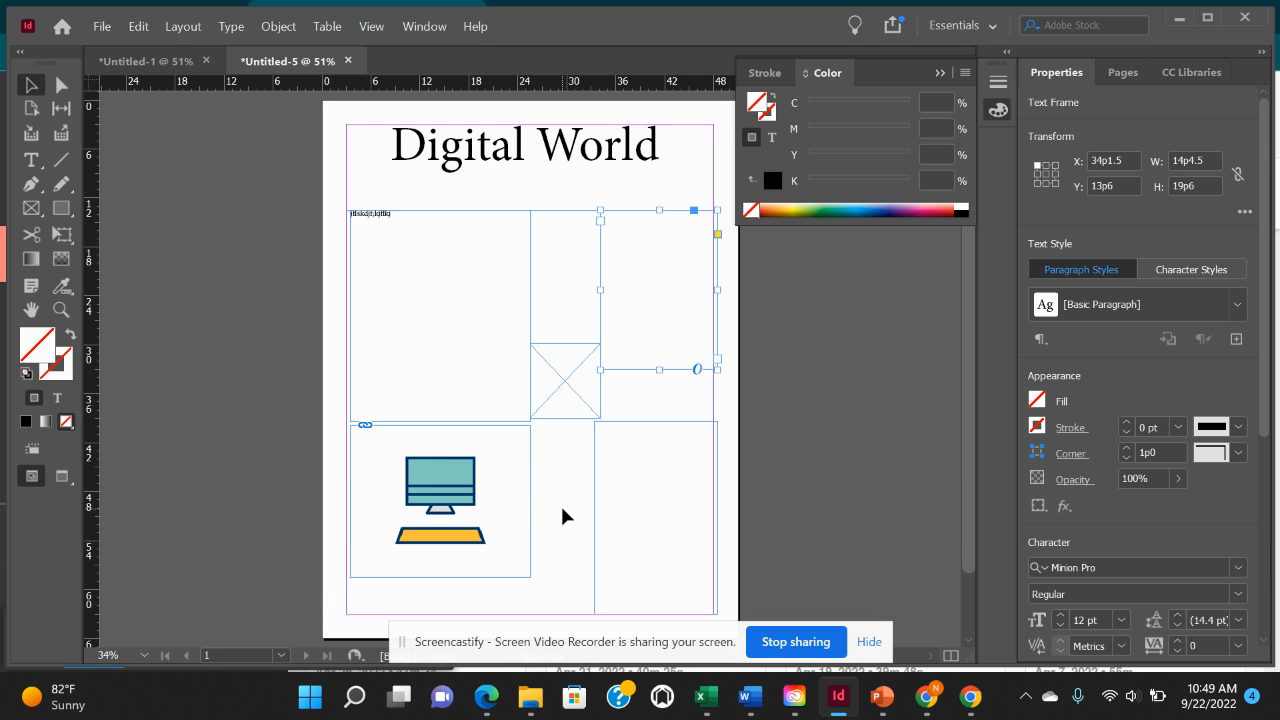
{"action": "left_click", "coordinate": [481, 493]}
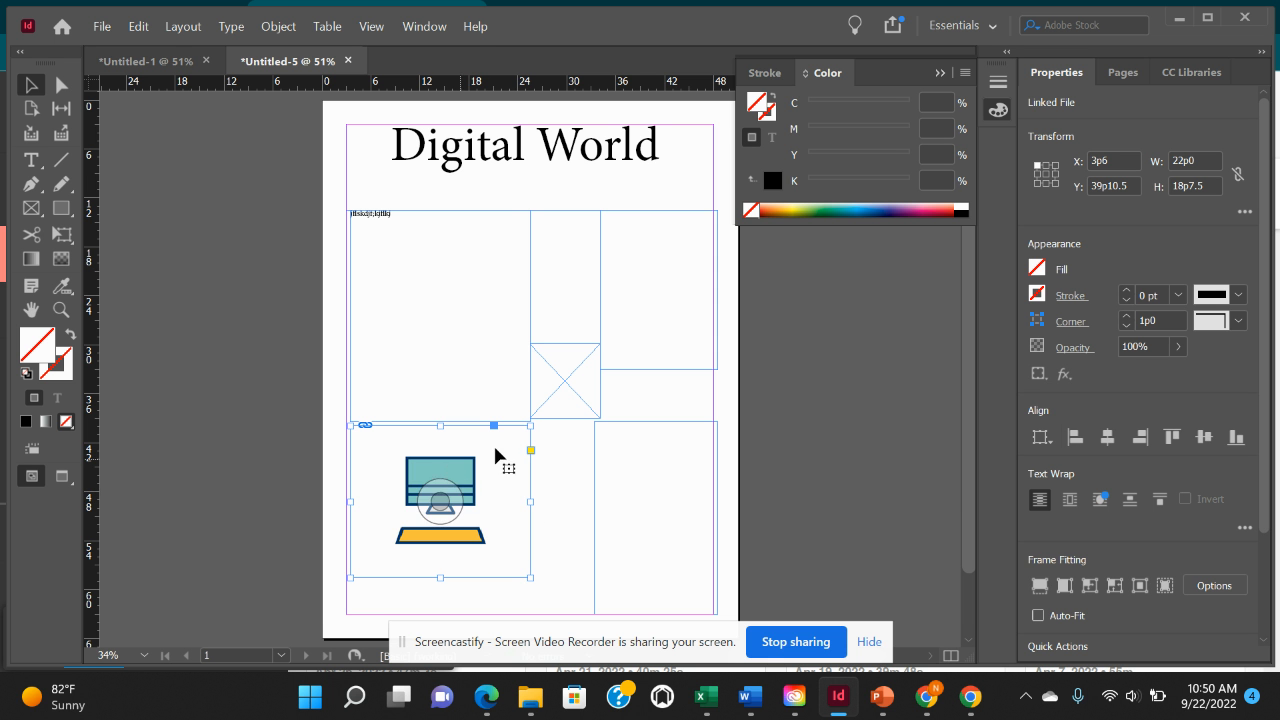
{"action": "left_click", "coordinate": [541, 461]}
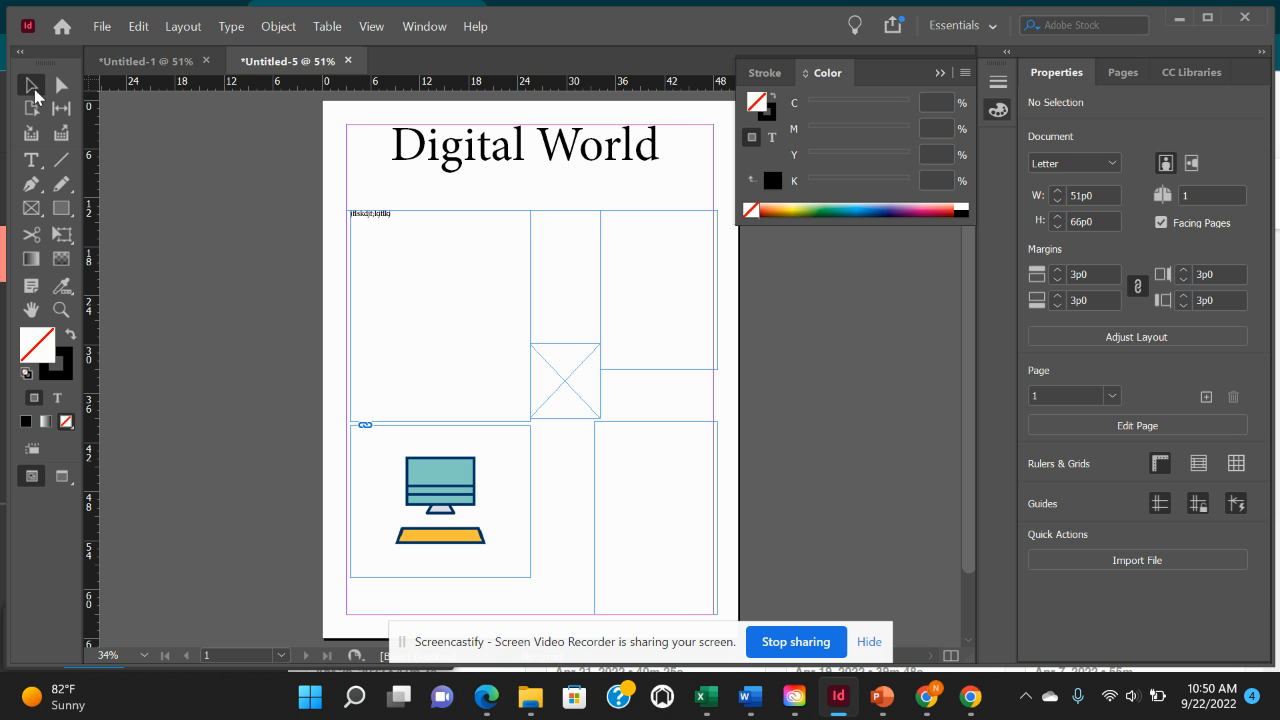
Enlarge the computer image inside its lower-left frame to about 19p4.6 x 18p1.5 so it nearly fills the frame.
{"action": "left_click", "coordinate": [432, 500]}
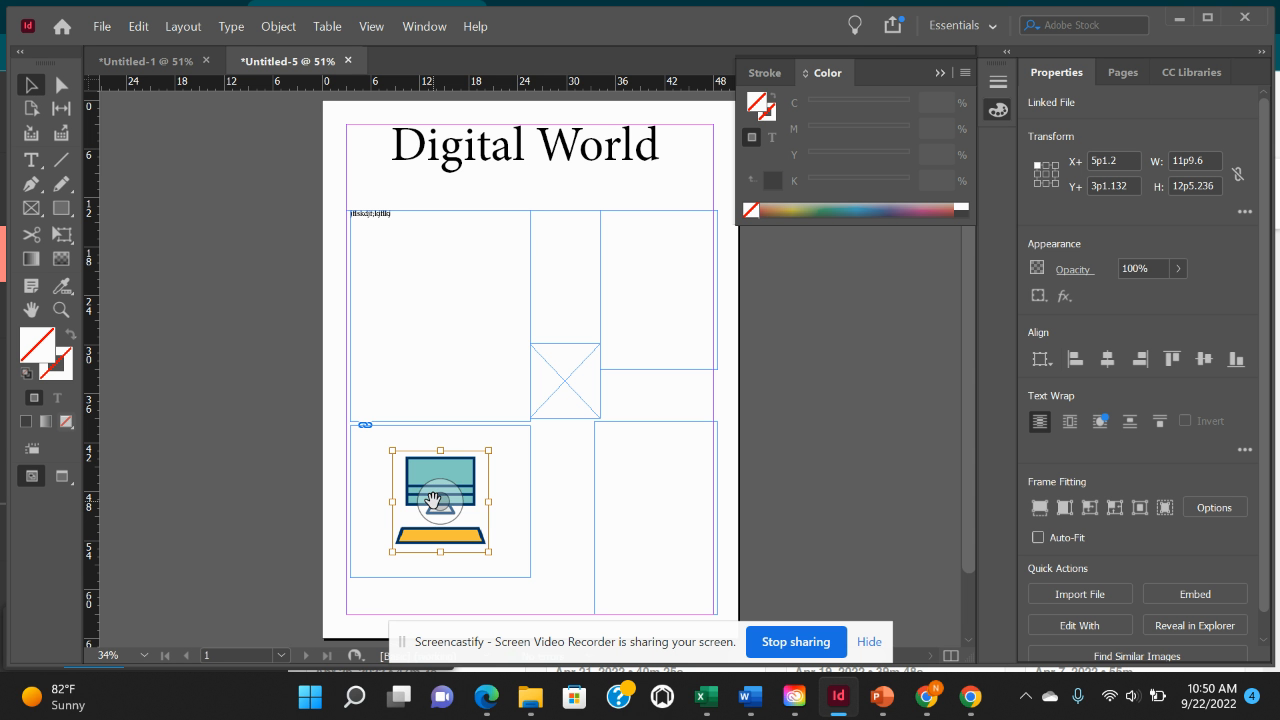
{"action": "left_click_drag", "start_coordinate": [392, 450], "coordinate": [364, 429]}
{"action": "left_click", "coordinate": [480, 531]}
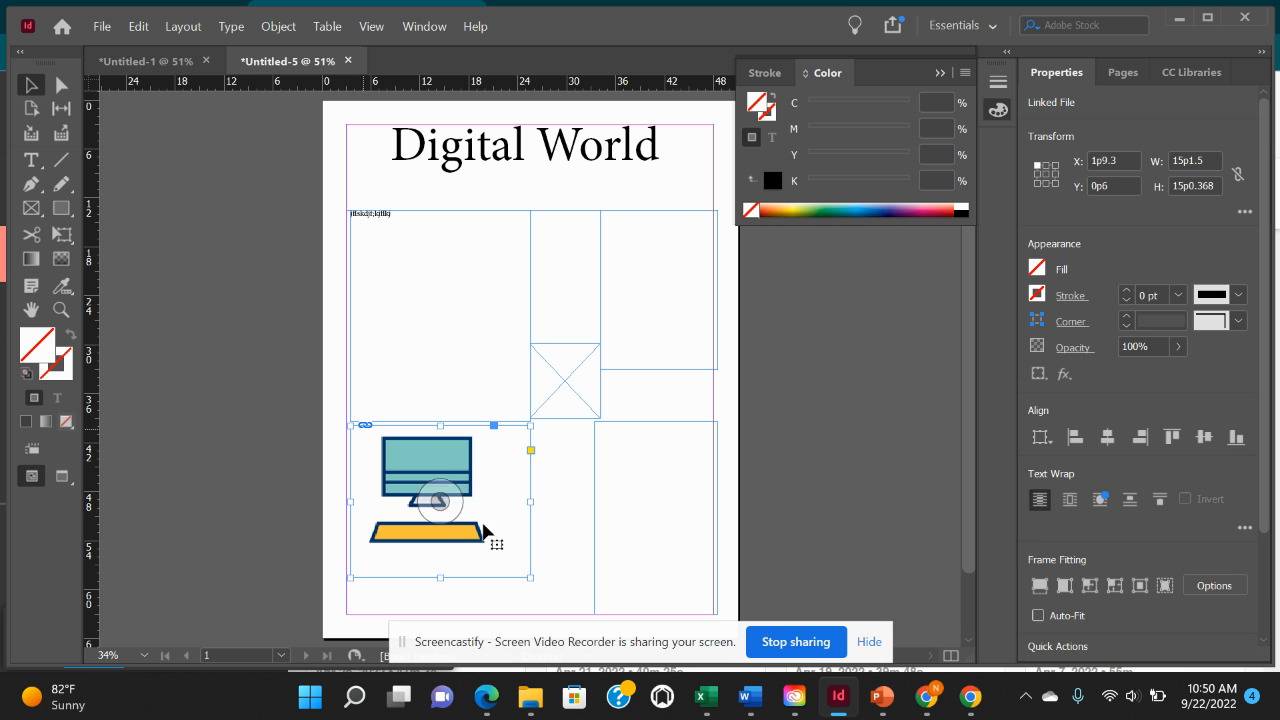
{"action": "left_click", "coordinate": [426, 493]}
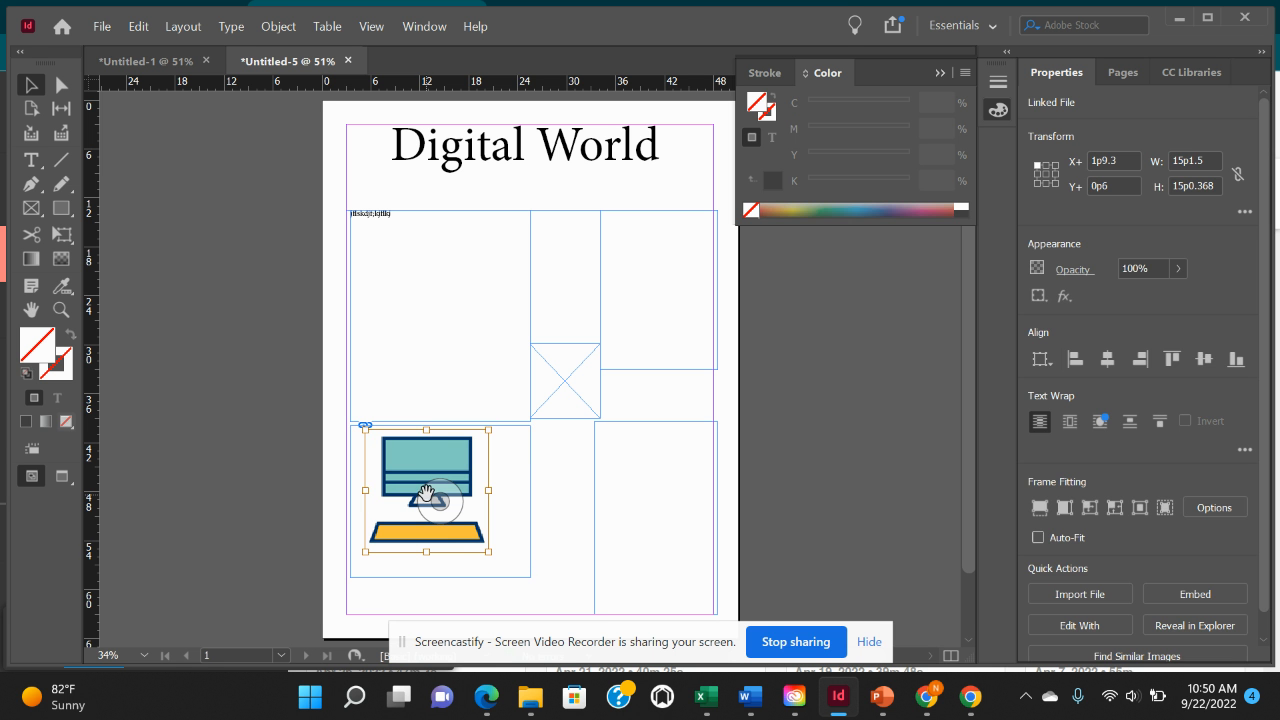
{"action": "left_click_drag", "start_coordinate": [487, 549], "coordinate": [523, 577]}
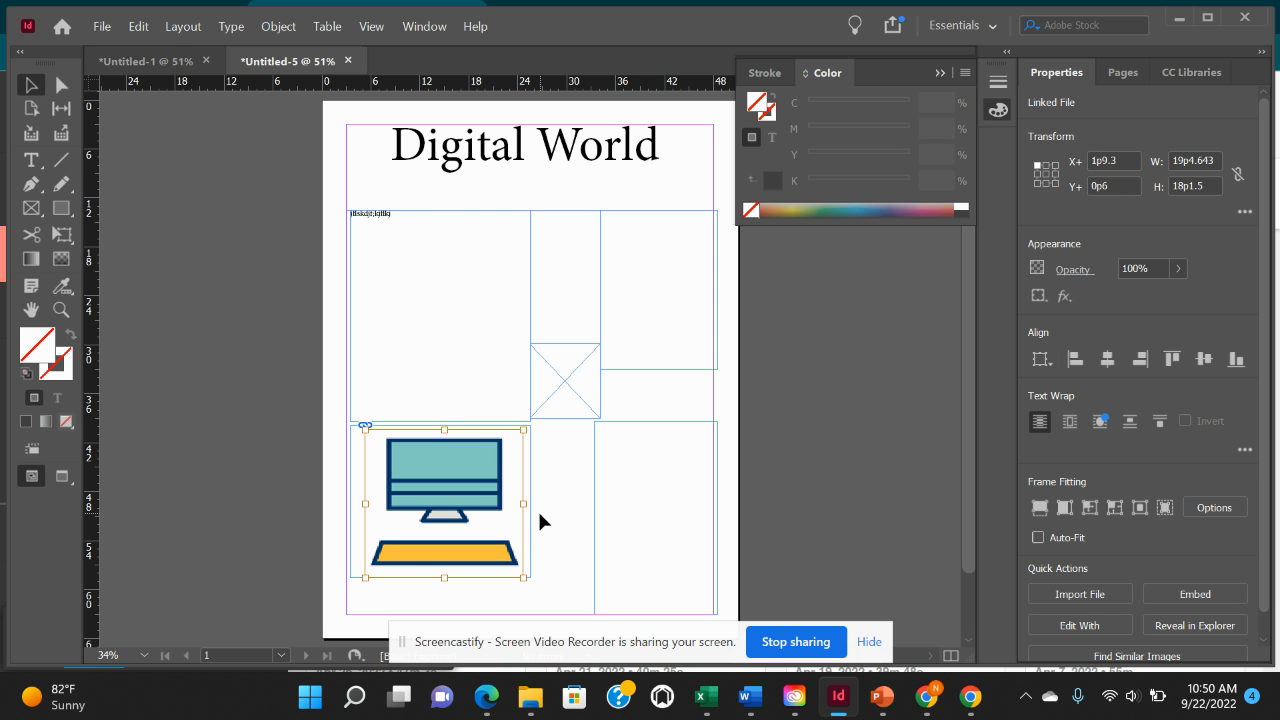
Place the round illustrated portrait from the Pictures folder into the small picture frame between the text columns.
{"action": "left_click", "coordinate": [562, 384]}
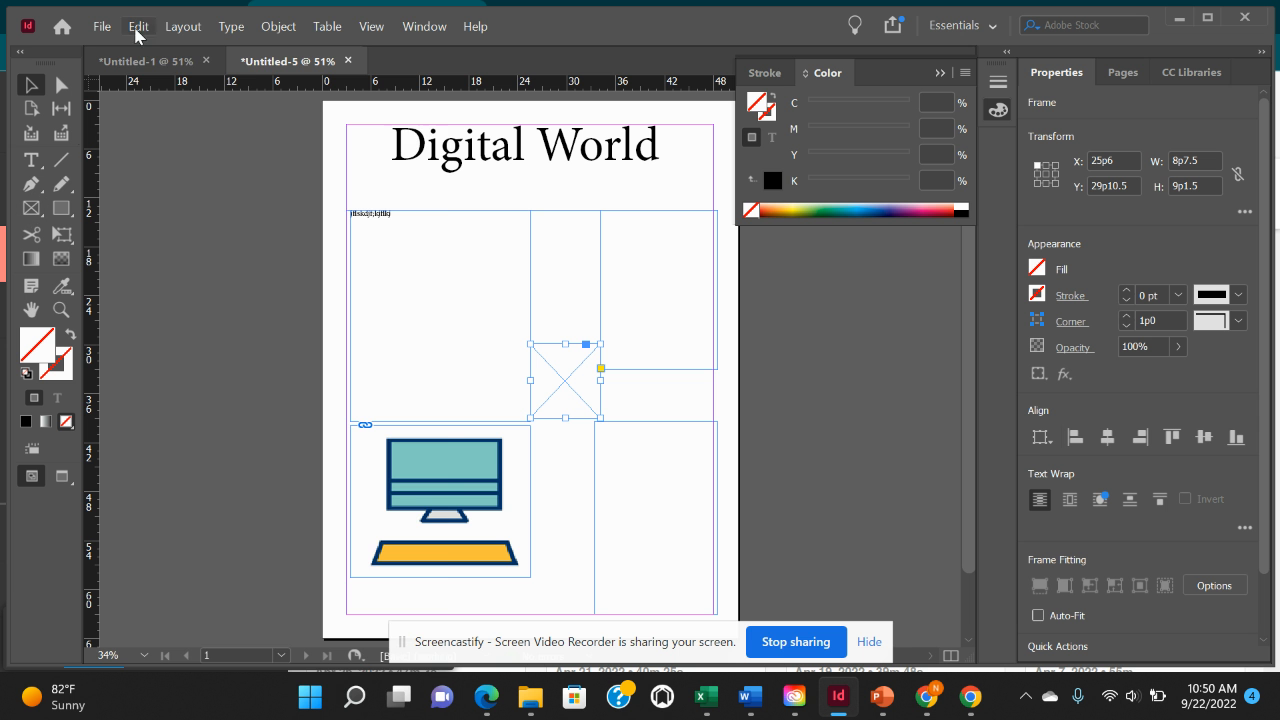
{"action": "left_click", "coordinate": [102, 27]}
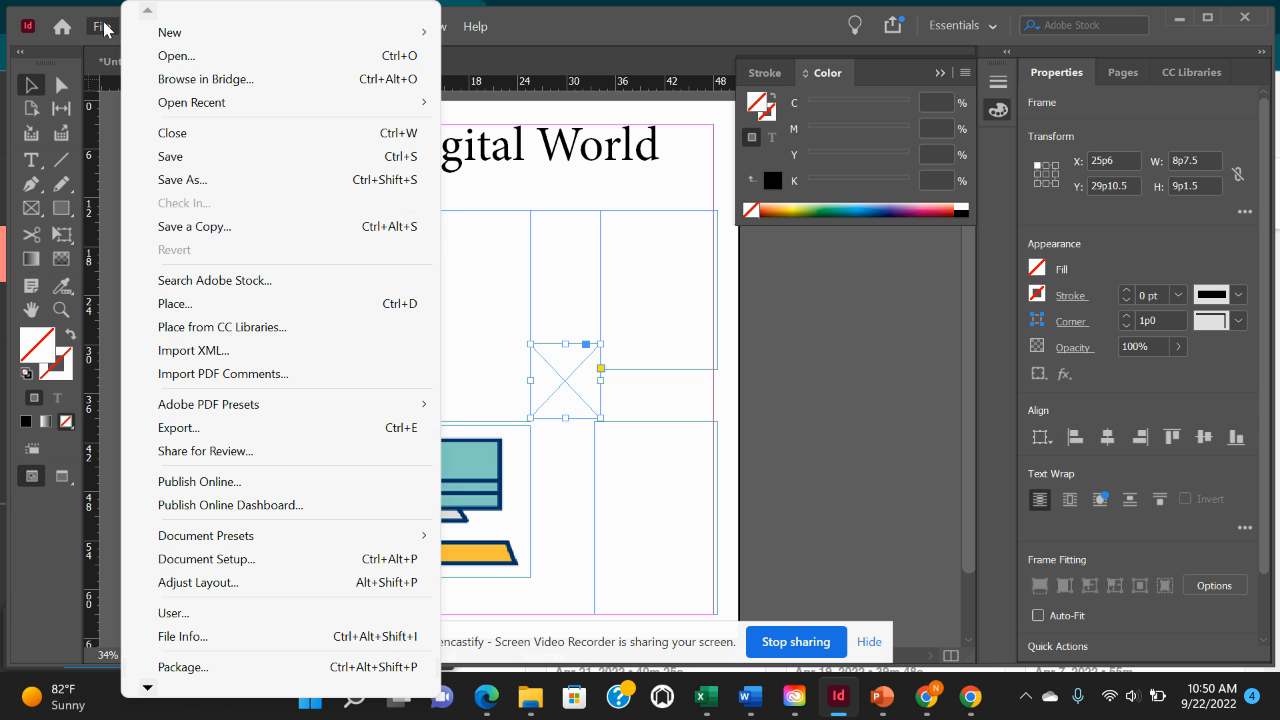
{"action": "left_click", "coordinate": [178, 303]}
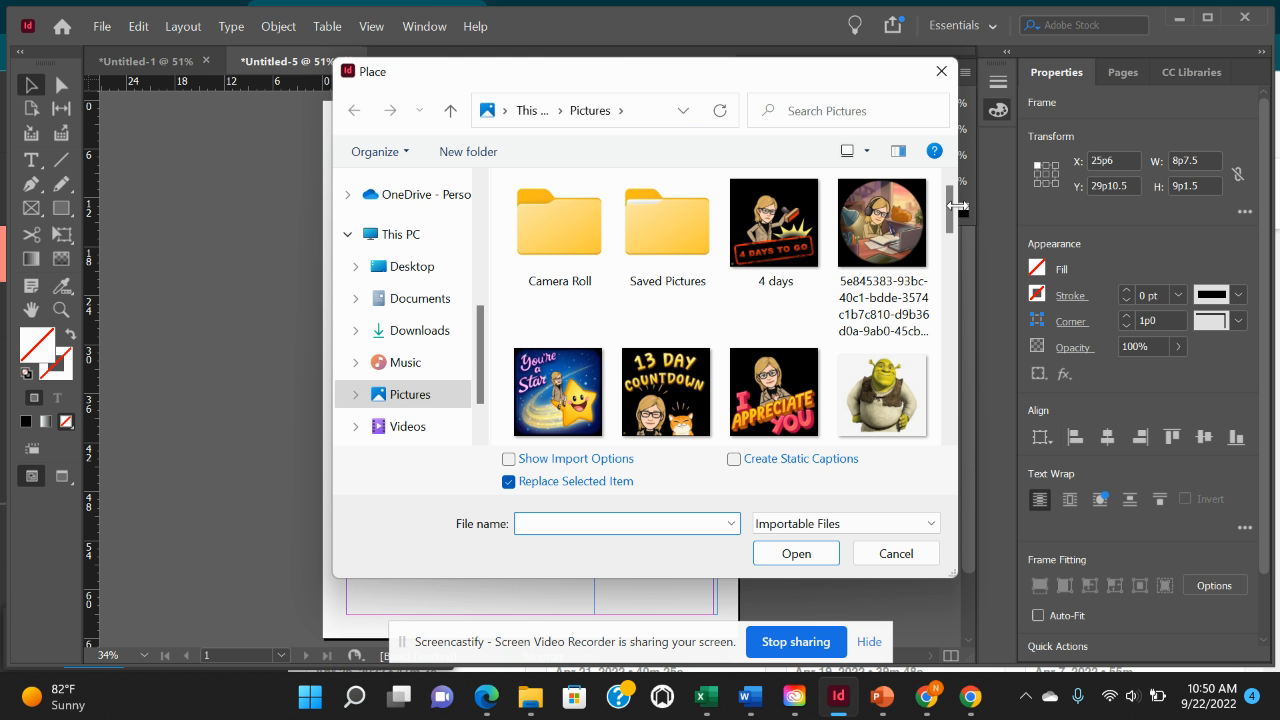
{"action": "left_click_drag", "start_coordinate": [958, 210], "coordinate": [962, 391]}
{"action": "left_click", "coordinate": [558, 220]}
{"action": "left_click", "coordinate": [795, 553]}
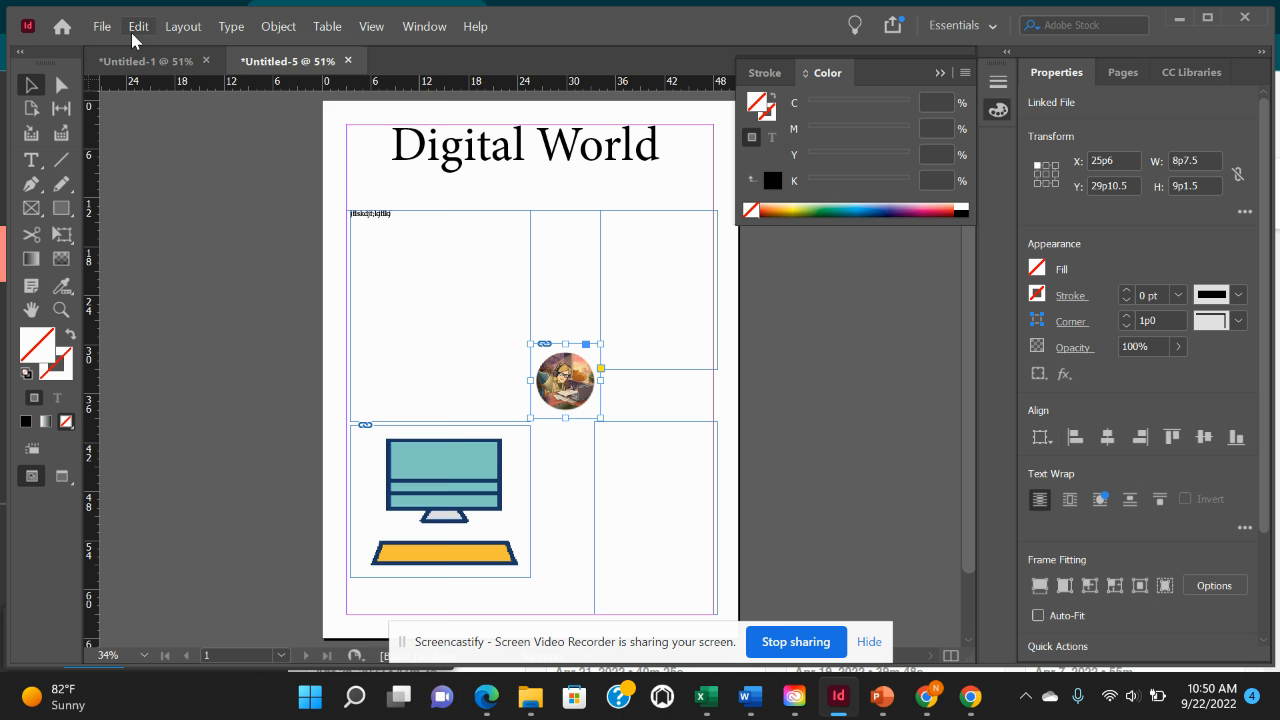
{"action": "left_click", "coordinate": [102, 26]}
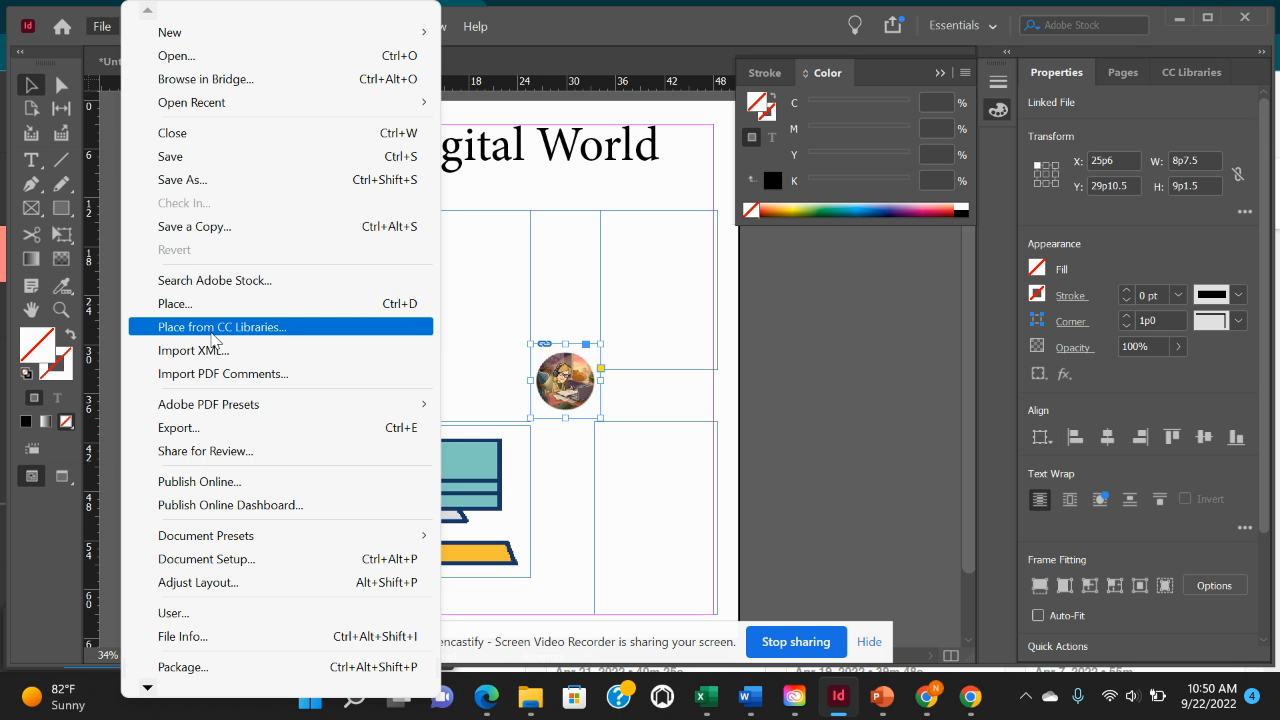
{"action": "left_click", "coordinate": [697, 188]}
{"action": "left_click", "coordinate": [697, 188]}
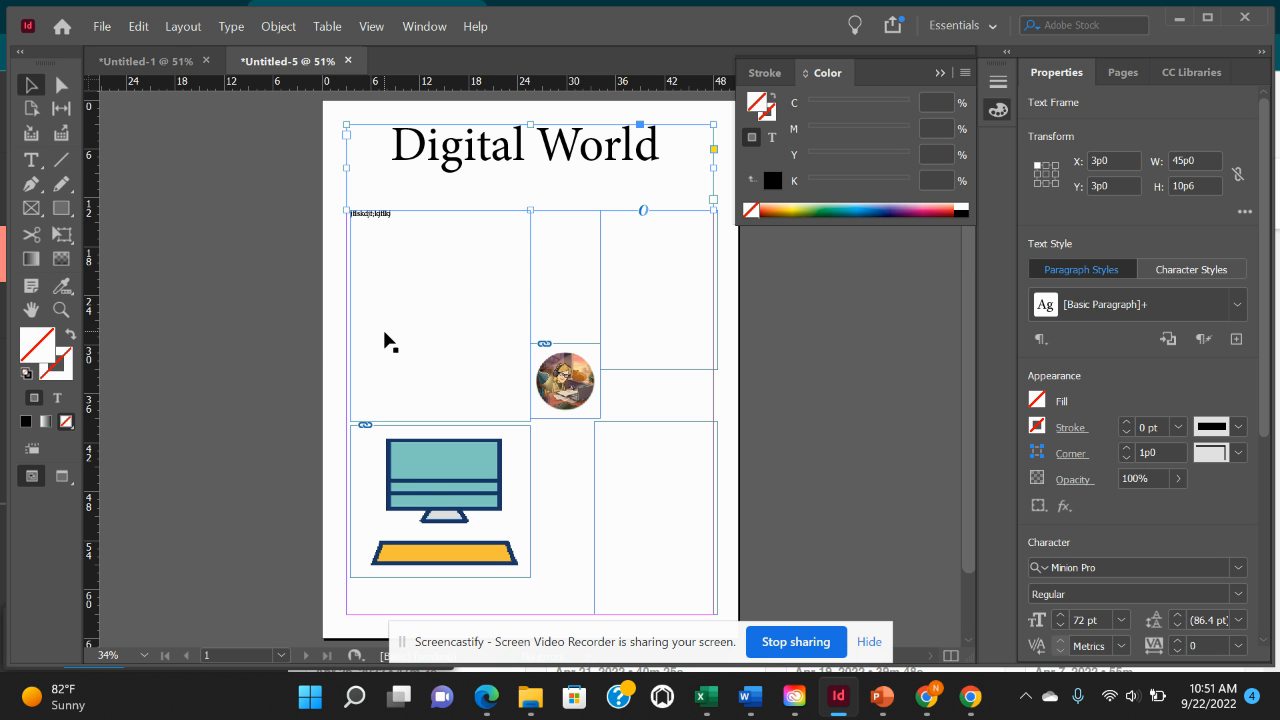
{"action": "left_click", "coordinate": [418, 463]}
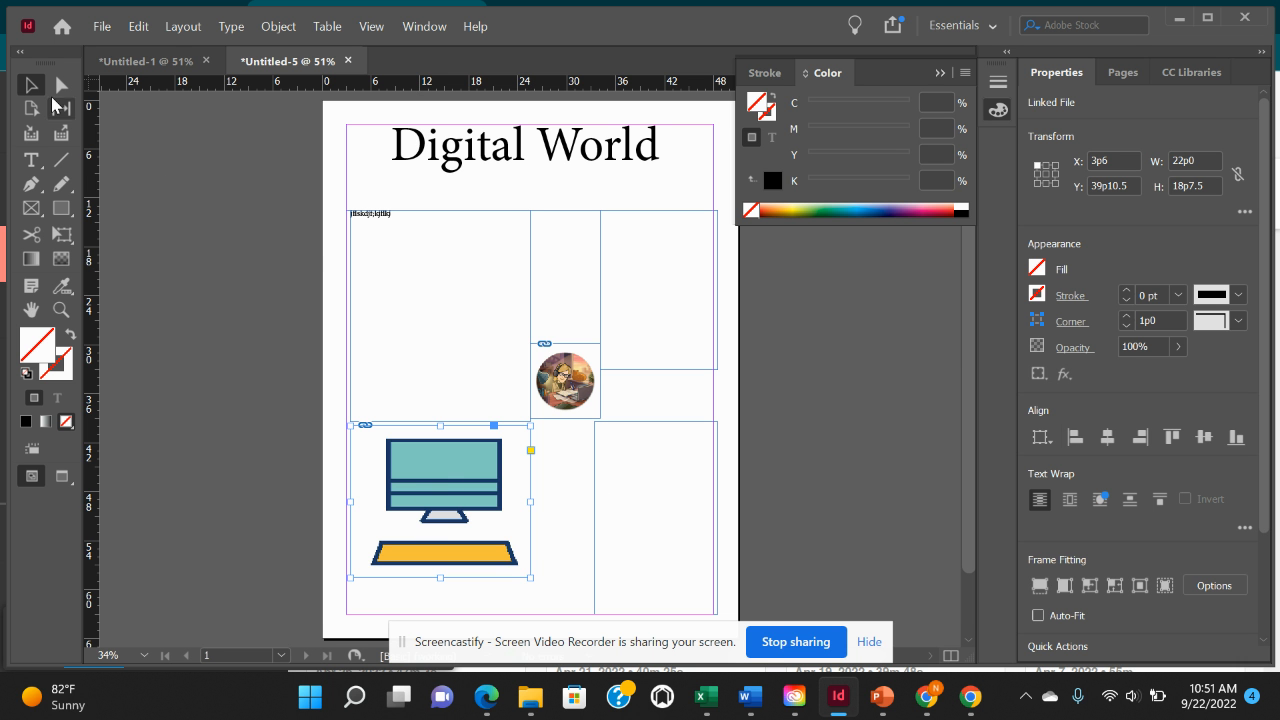
Sample a color theme from the computer image and fill the large left text frame with its darkest navy color.
{"action": "left_click", "coordinate": [393, 308]}
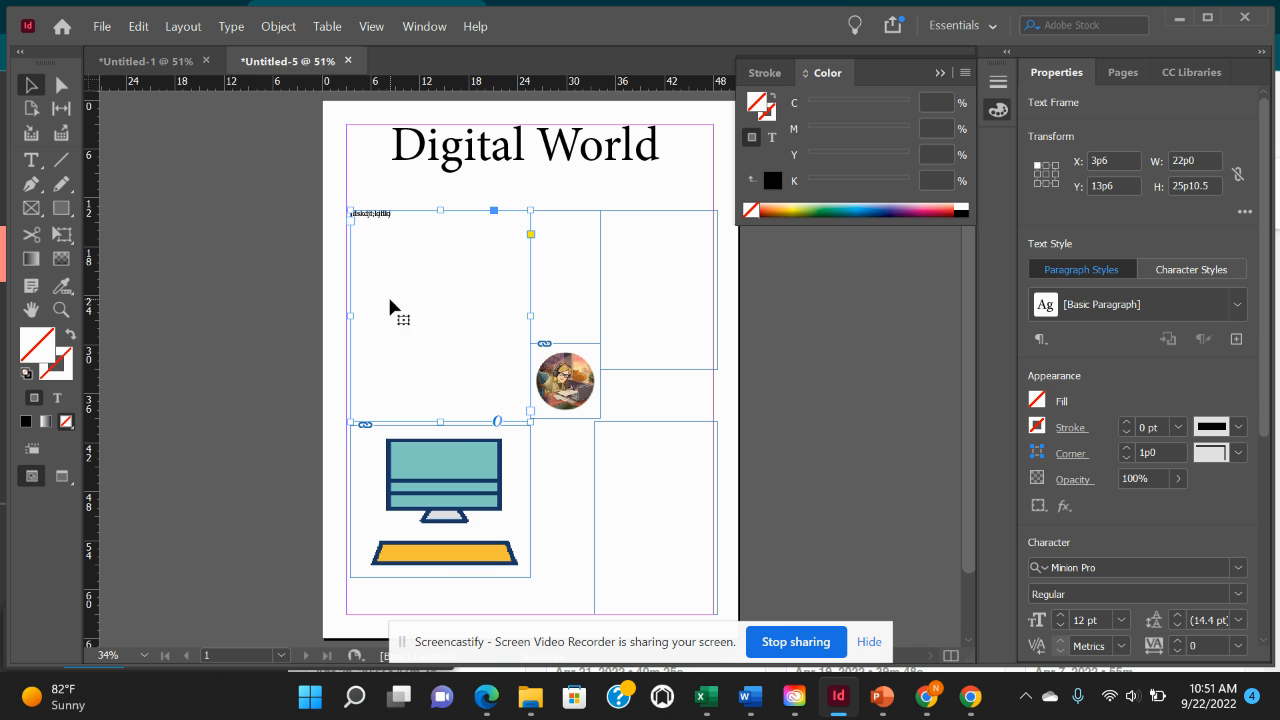
{"action": "left_click", "coordinate": [62, 291]}
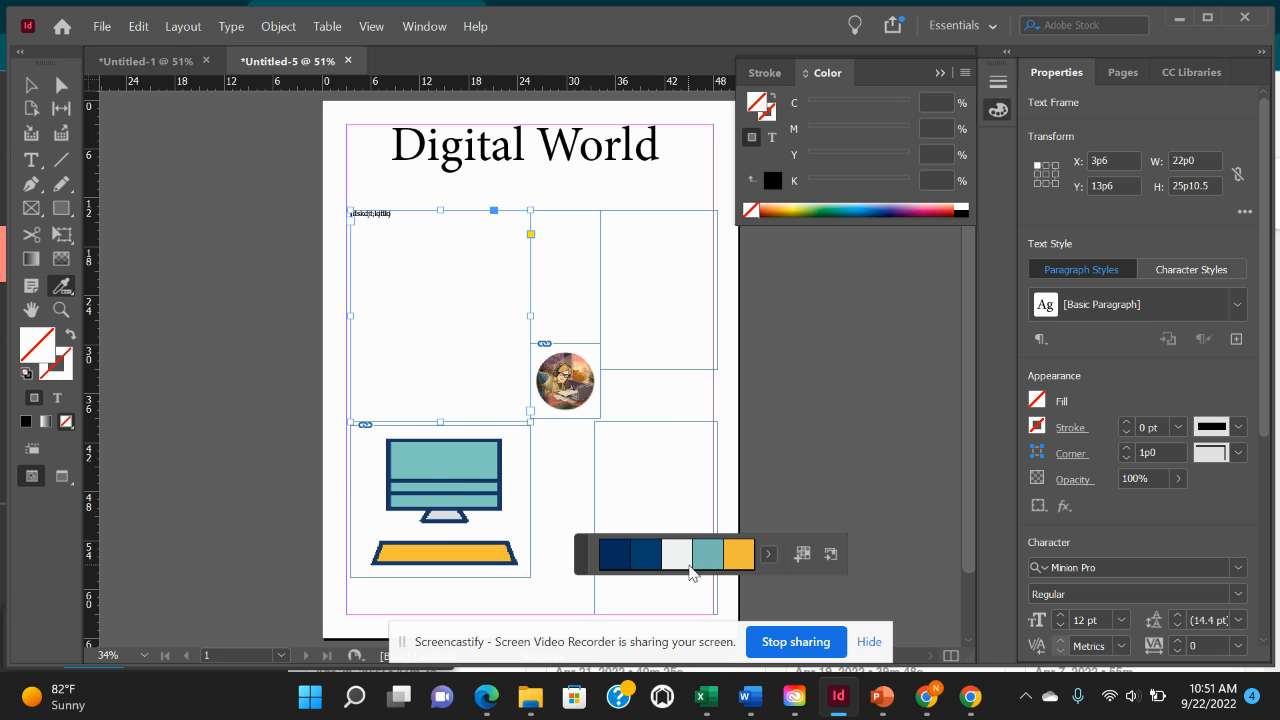
{"action": "left_click", "coordinate": [624, 563]}
{"action": "left_click", "coordinate": [440, 308]}
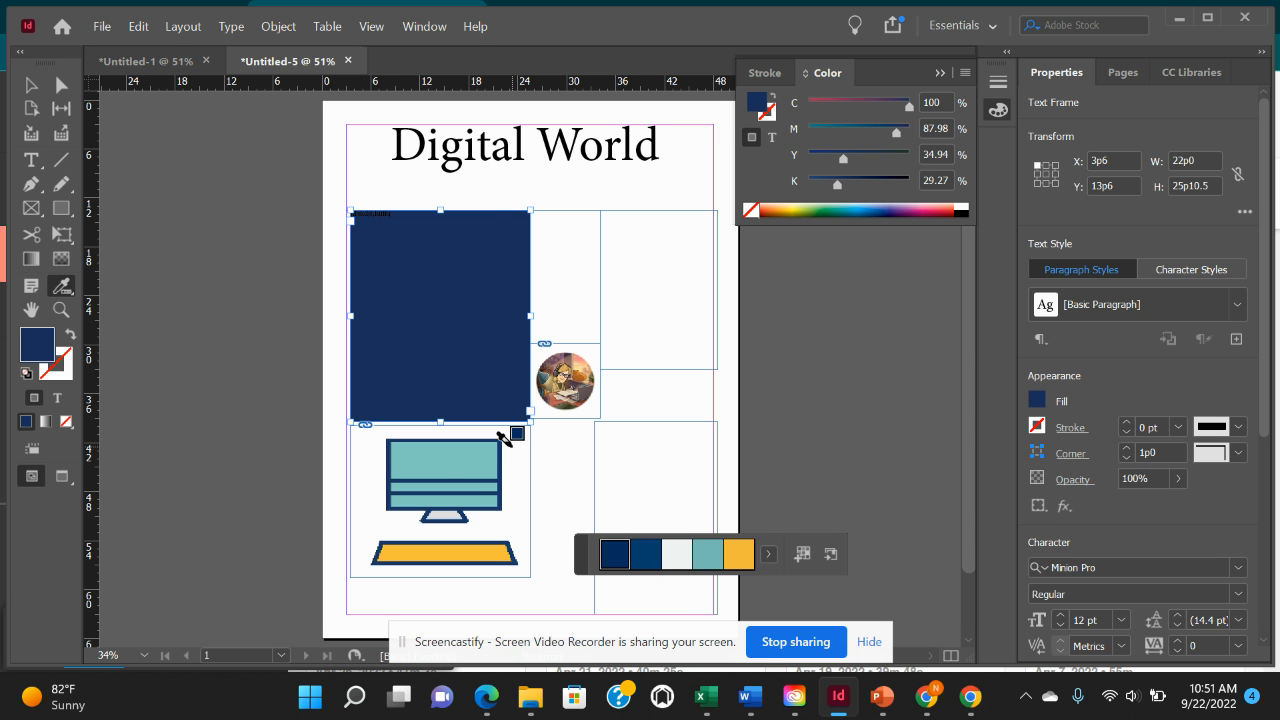
Fill the upper-right text frame with the teal color from the sampled computer image theme.
{"action": "left_click", "coordinate": [28, 88]}
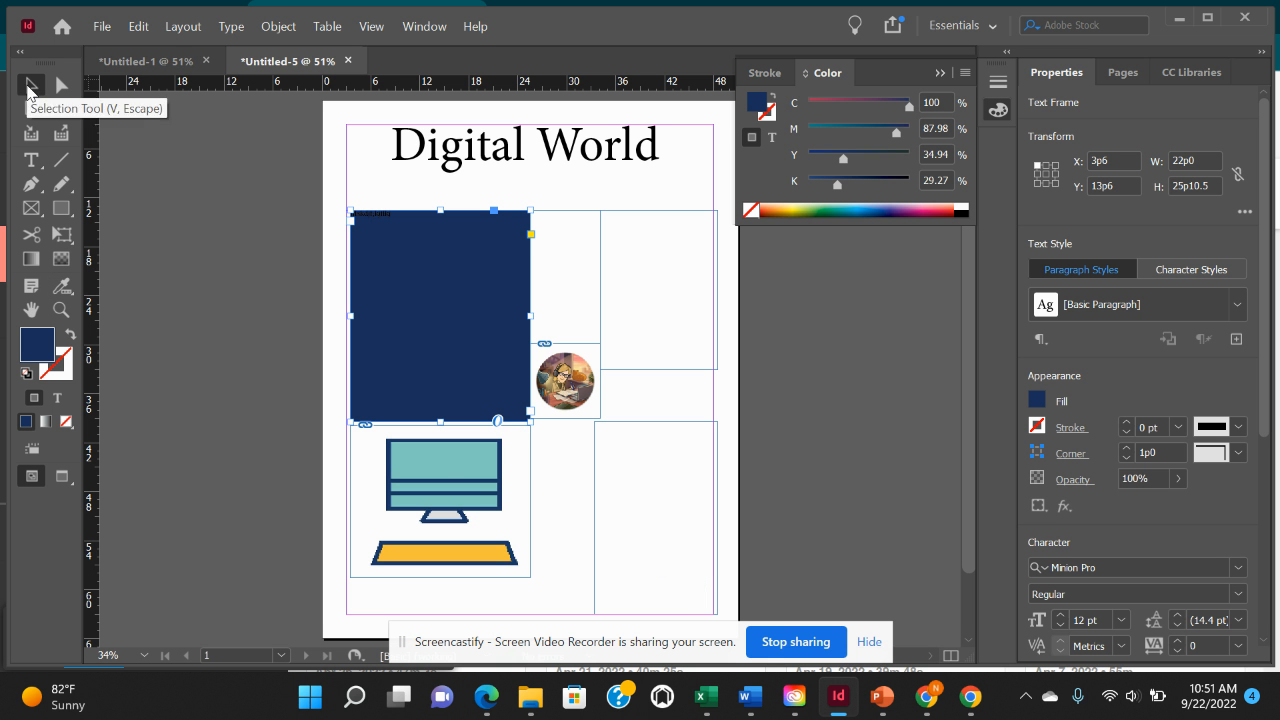
{"action": "left_click", "coordinate": [645, 280]}
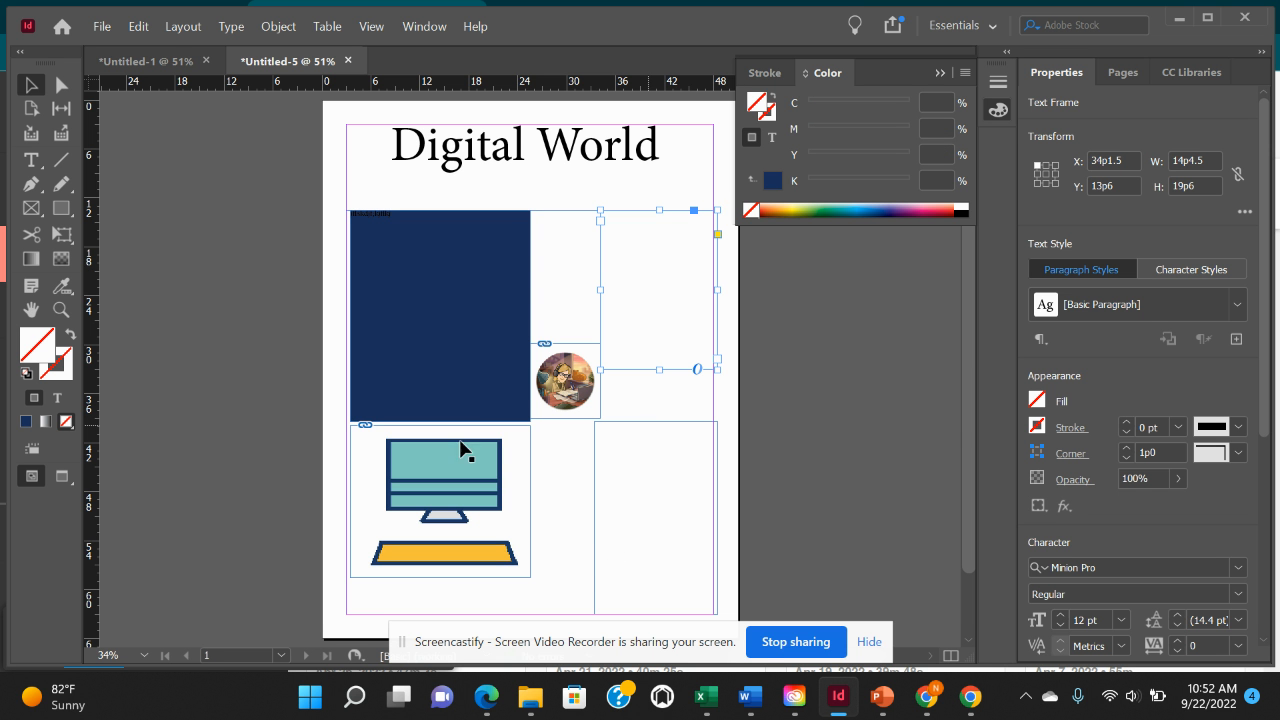
{"action": "left_click", "coordinate": [61, 286]}
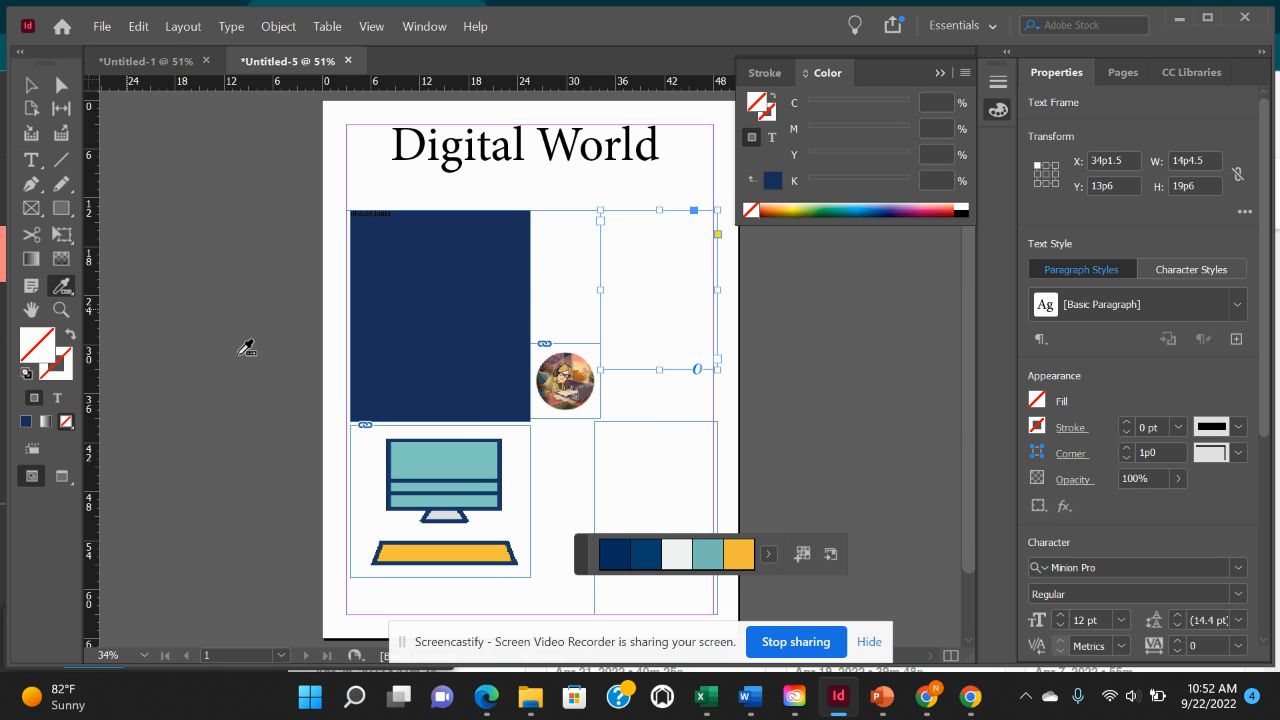
{"action": "left_click", "coordinate": [708, 553]}
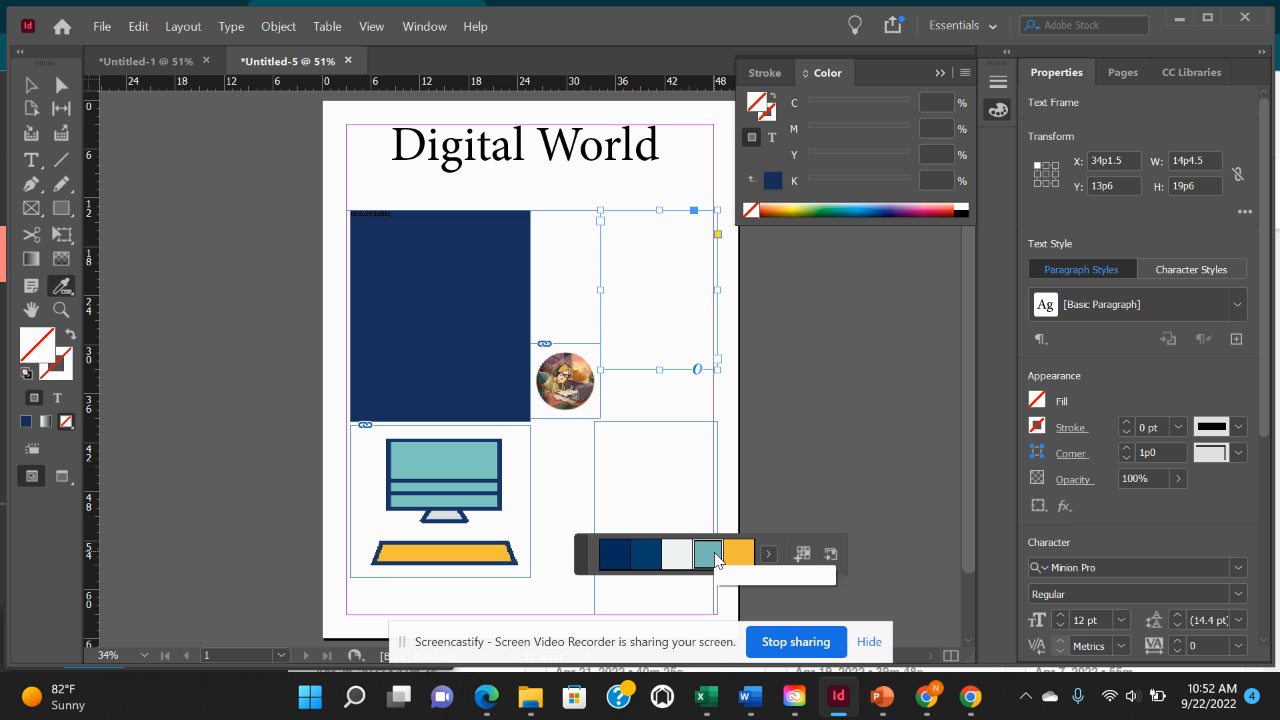
{"action": "left_click", "coordinate": [641, 296]}
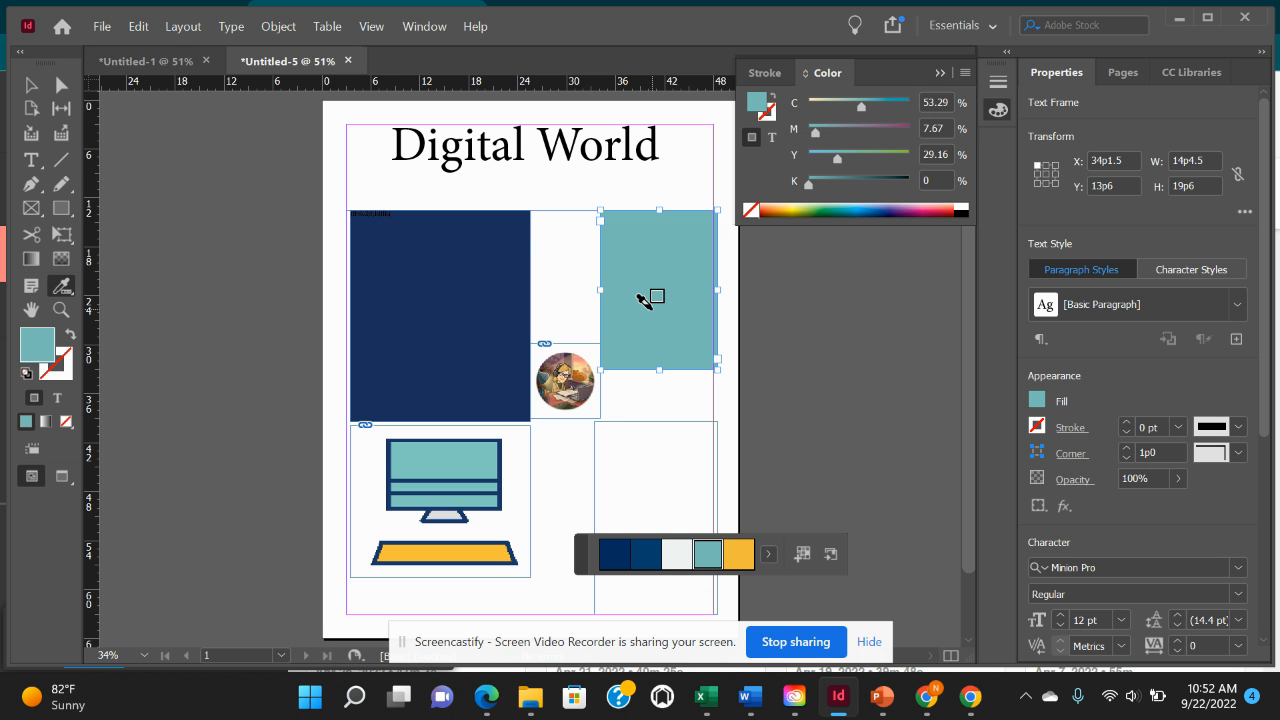